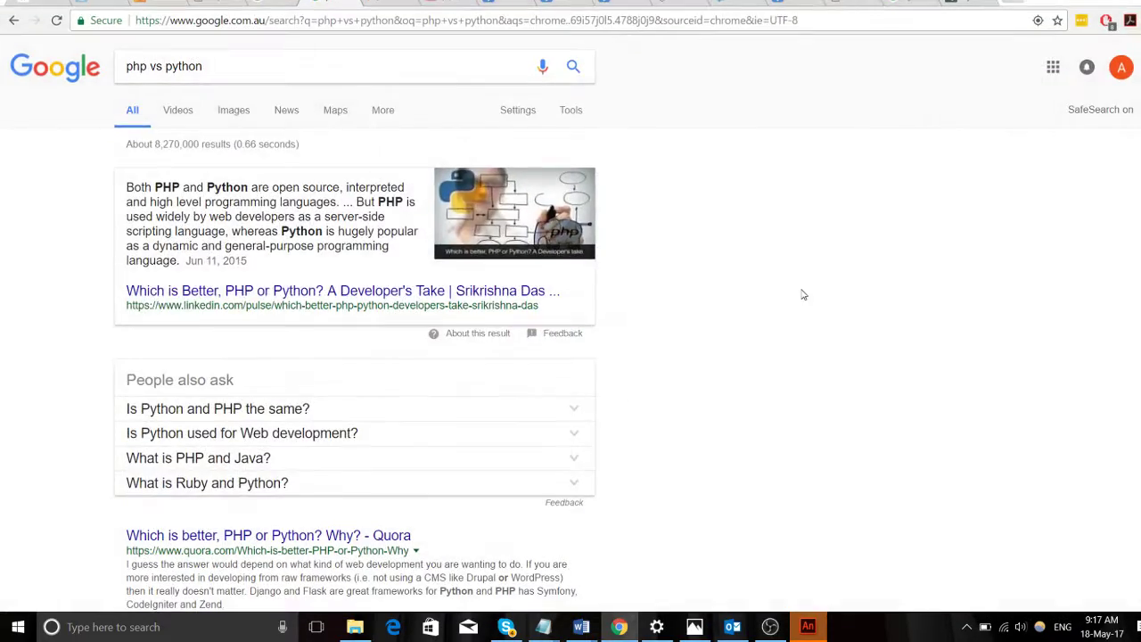
- Use Alt+Tab to leave the Google search page and bring Adobe Animate CC 2017 forward
key("alt+Tab")
key("super+d")
key("alt+Tab")
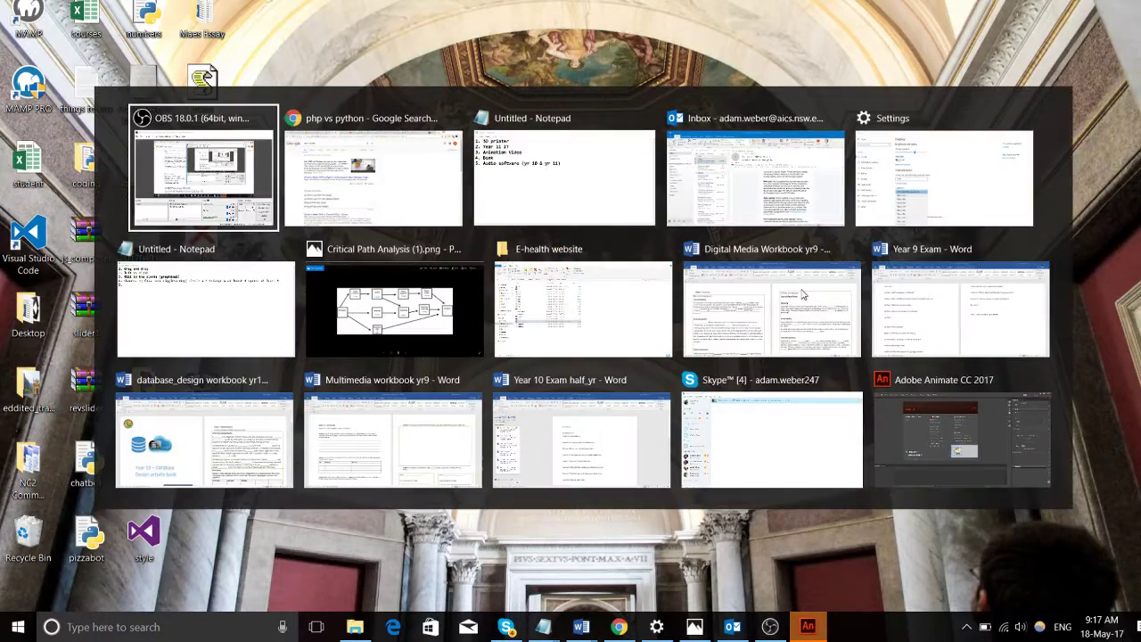
key("alt+Tab")
key("Right")
key("Right")
key("Down")
key("Right")
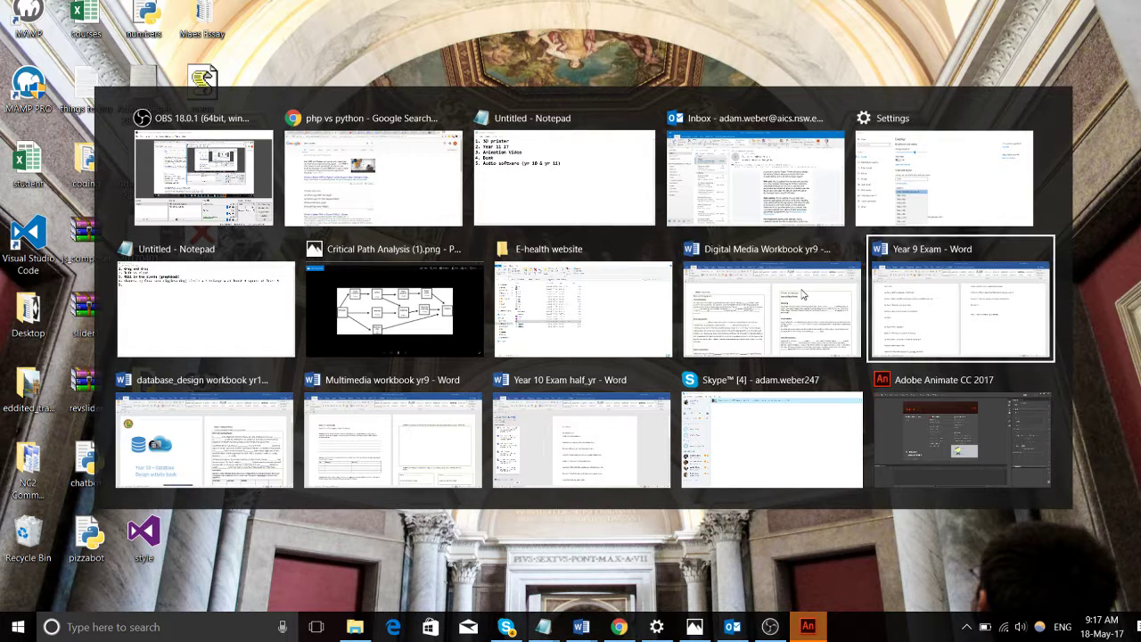
key("Down")
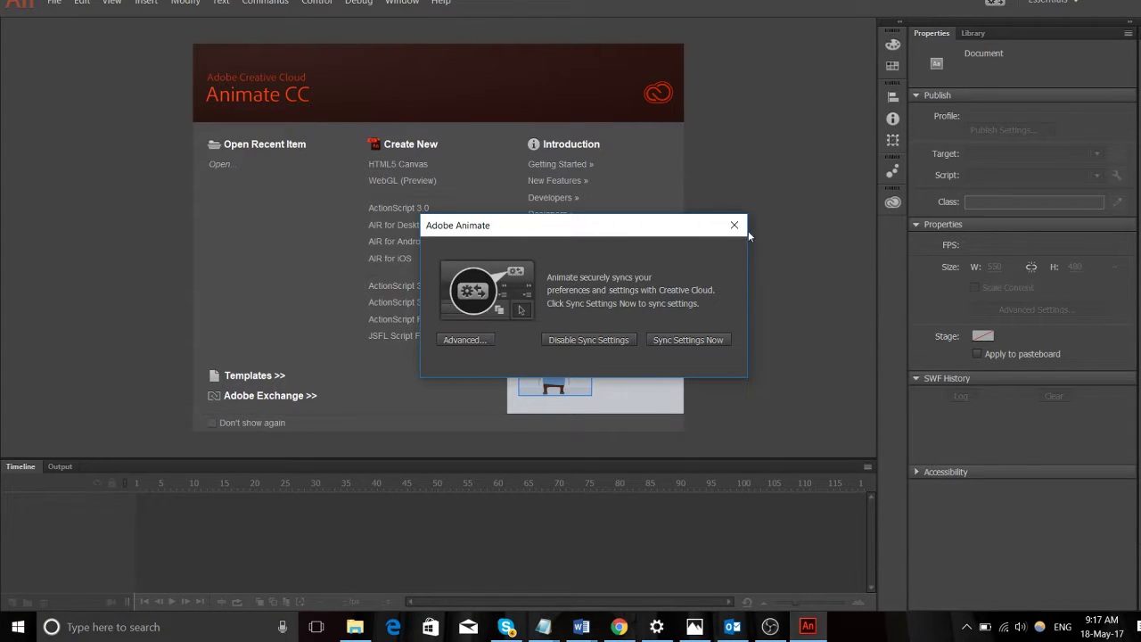
- Close the Sync Settings prompt and create a new 550 × 400 HTML5 Canvas document
left_click(744, 227)
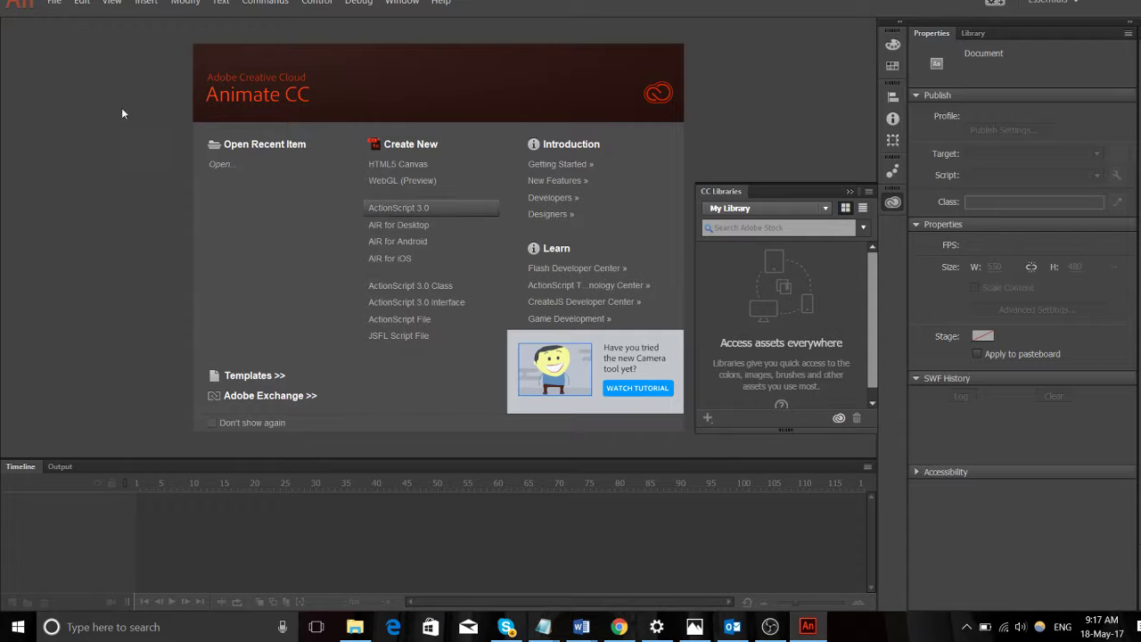
left_click(421, 168)
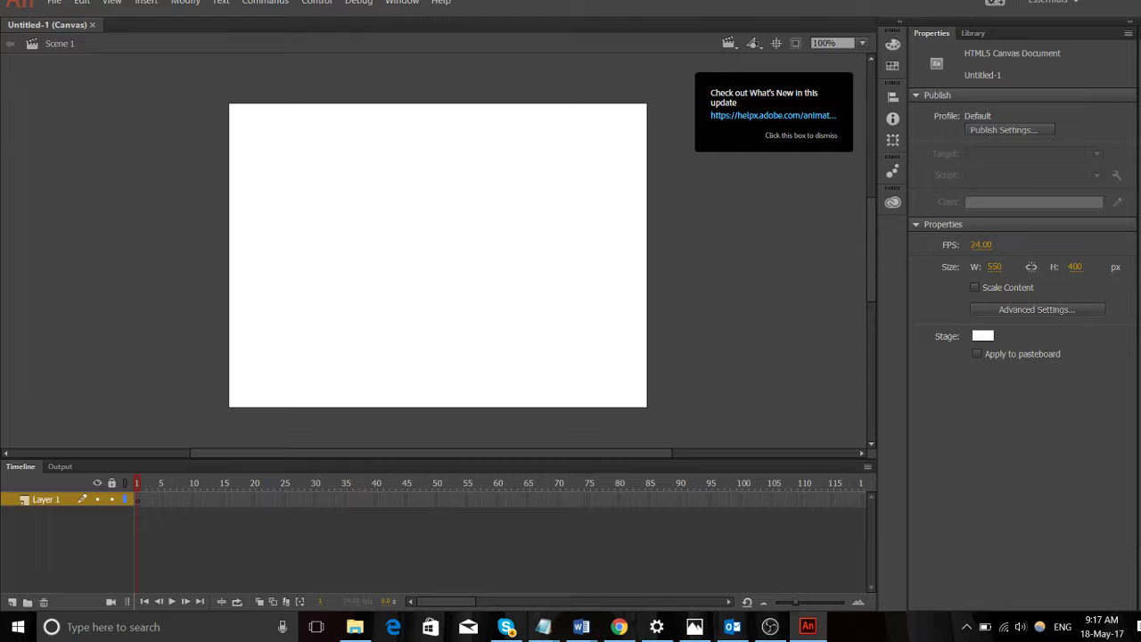
- Draw a blue filled oval head on the stage, then sketch and undo two test lines
key("o")
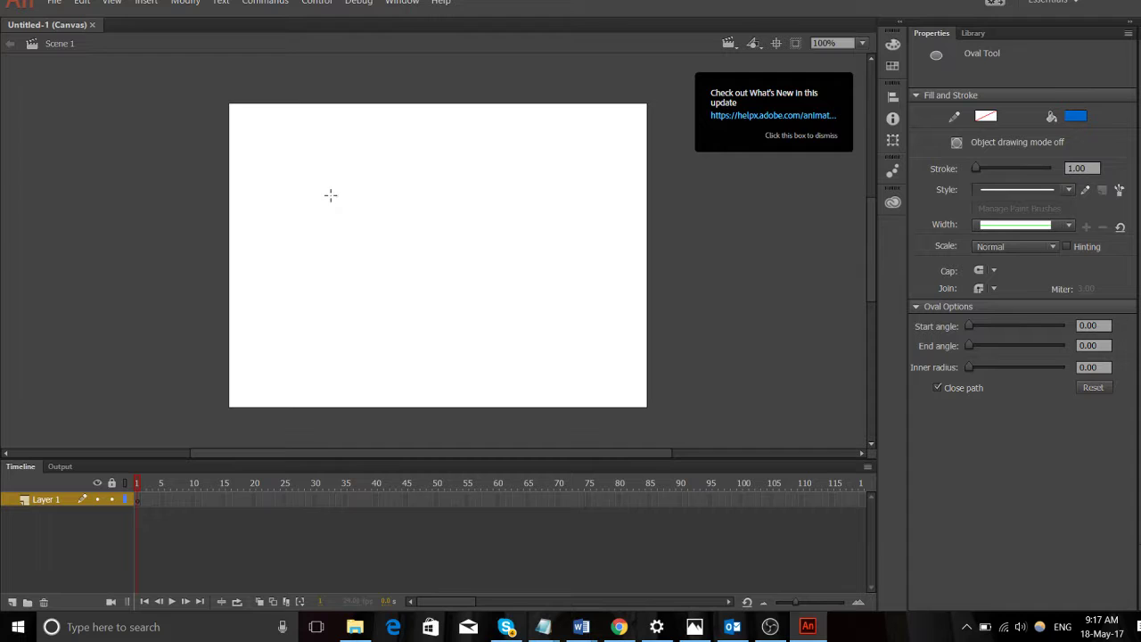
left_click_drag(331, 195, 416, 270)
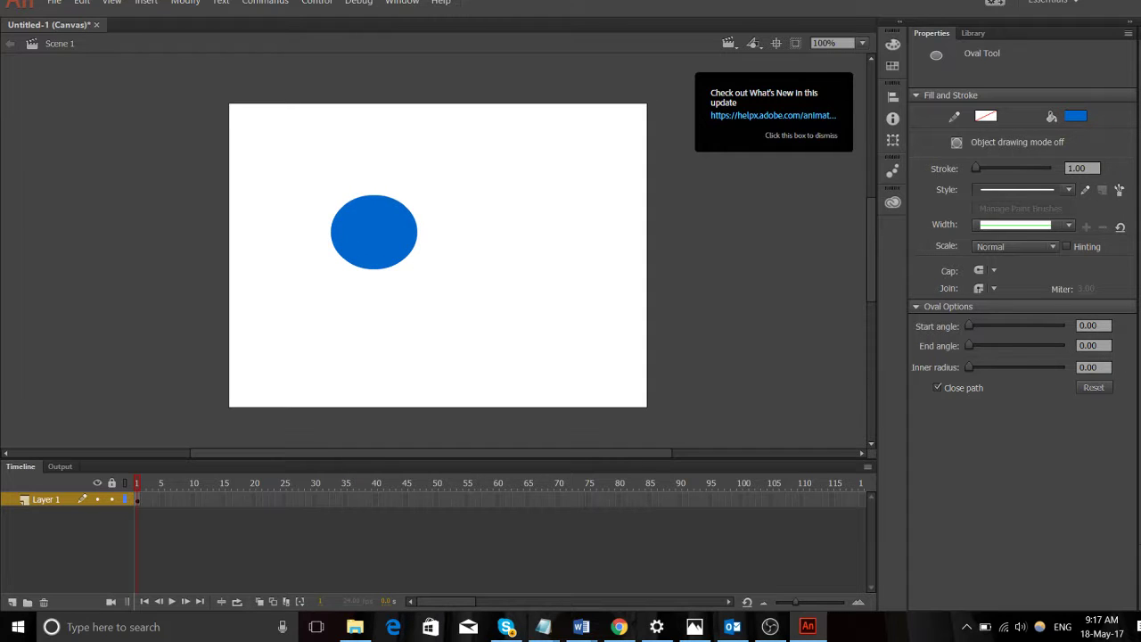
key("n")
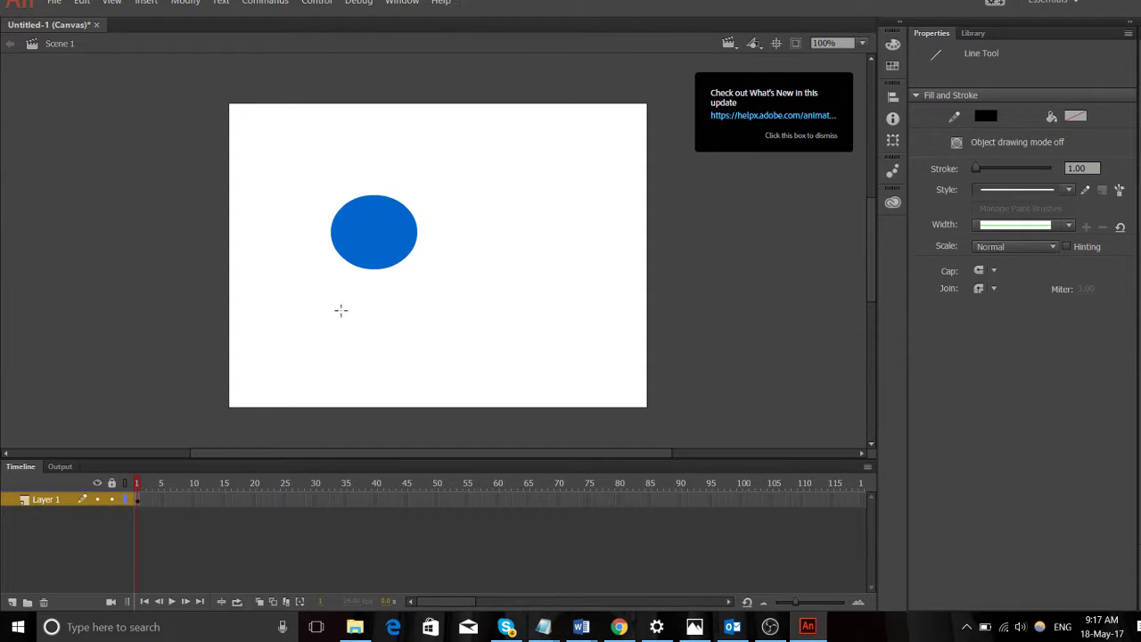
left_click_drag(369, 267, 369, 366)
left_click_drag(373, 286, 408, 293)
key("ctrl+z")
key("ctrl+z")
key("b")
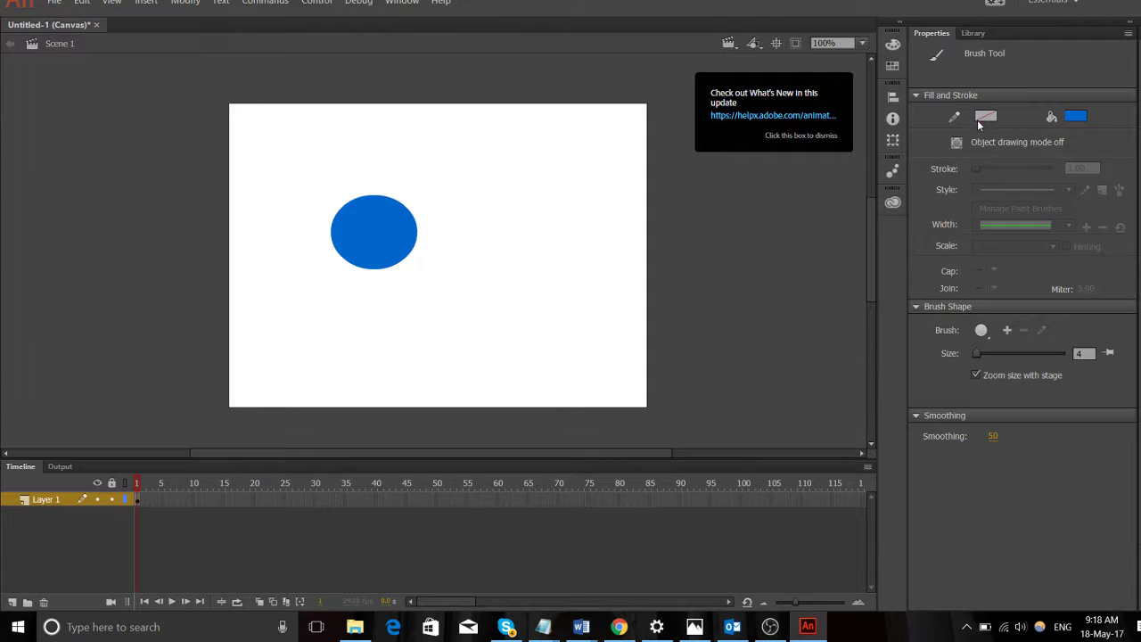
- Set the brush fill to black and settle on brush size 15 after test strokes
left_click_drag(373, 386, 380, 279)
key("ctrl+z")
left_click(1076, 116)
left_click(847, 158)
left_click_drag(978, 355, 988, 354)
left_click_drag(363, 375, 372, 262)
key("ctrl+z")
key("bracketleft")
key("bracketleft")
key("bracketleft")
key("bracketleft")
key("bracketleft")
key("bracketleft")
key("bracketleft")
key("bracketleft")
key("bracketleft")
key("bracketleft")
key("bracketleft")
key("bracketleft")
key("bracketleft")
- Paint a black body, left and right arms, and a diagonal right leg below the head
left_click_drag(370, 398, 373, 267)
left_click_drag(373, 312, 303, 306)
left_click_drag(373, 313, 436, 310)
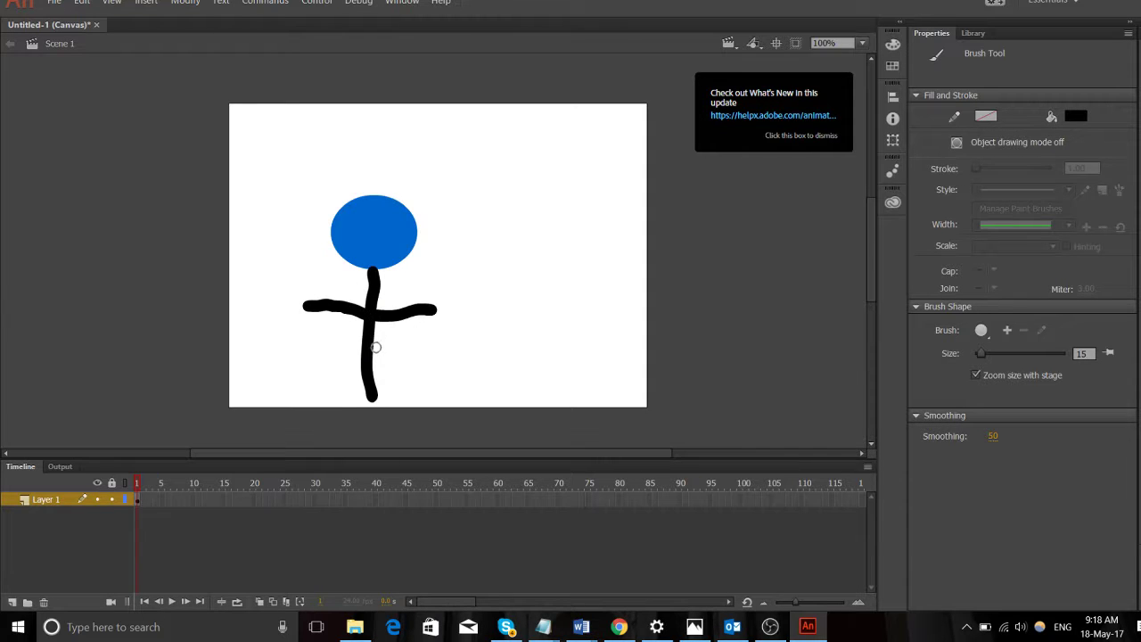
left_click_drag(381, 348, 431, 395)
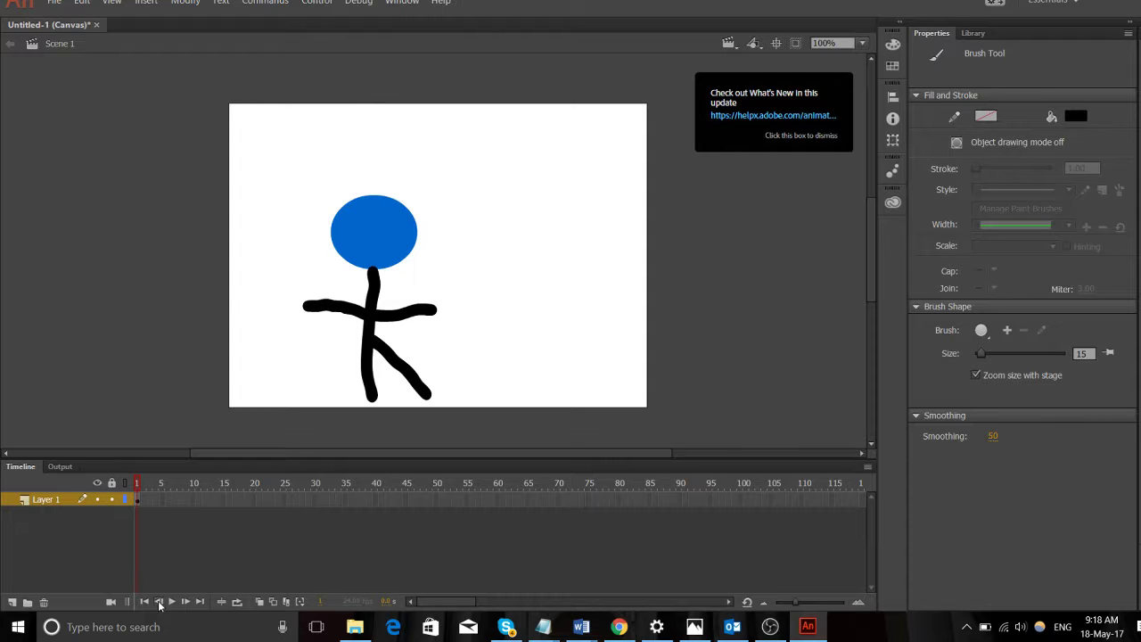
left_click(153, 488)
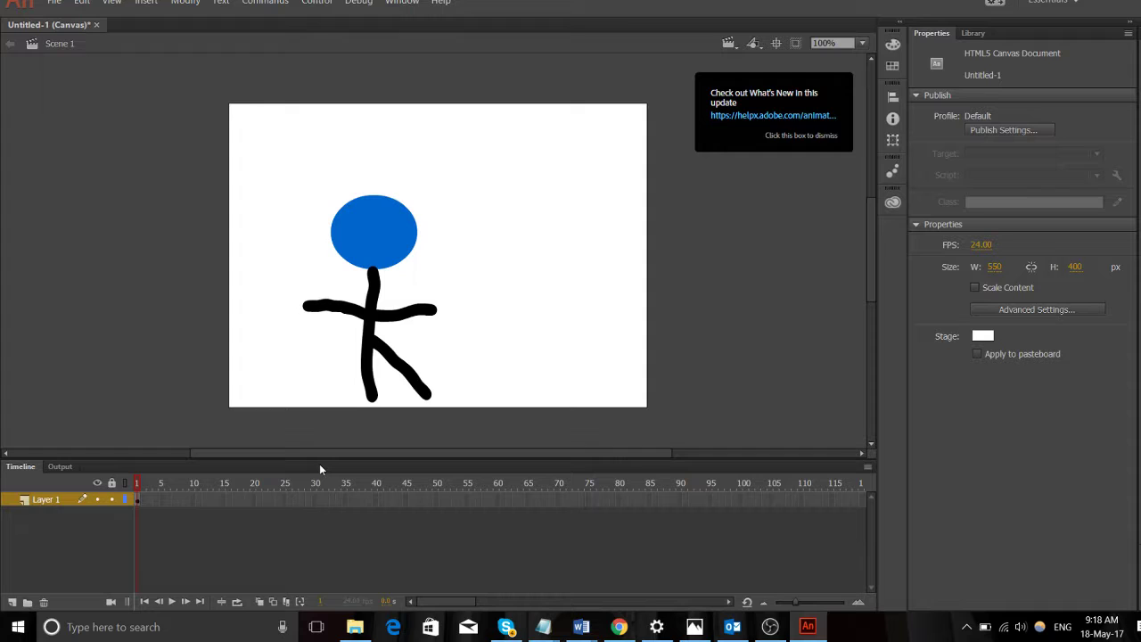
- Insert a blank keyframe at frame 5 on Layer 1 and open the onion-skin marker options
left_click(165, 499)
right_click(162, 500)
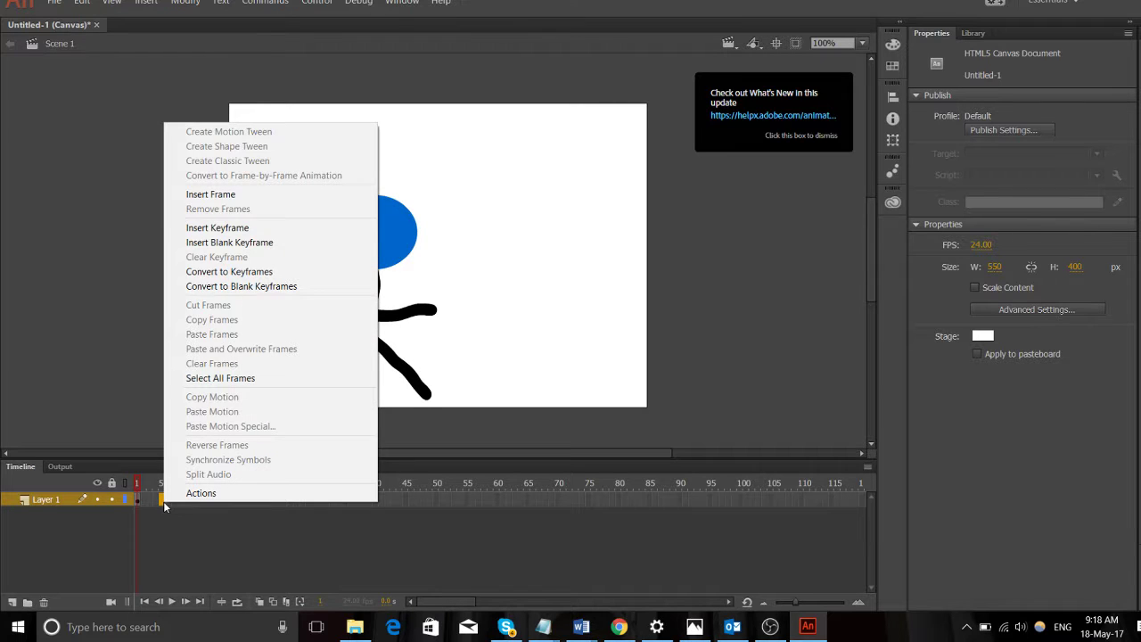
left_click(296, 243)
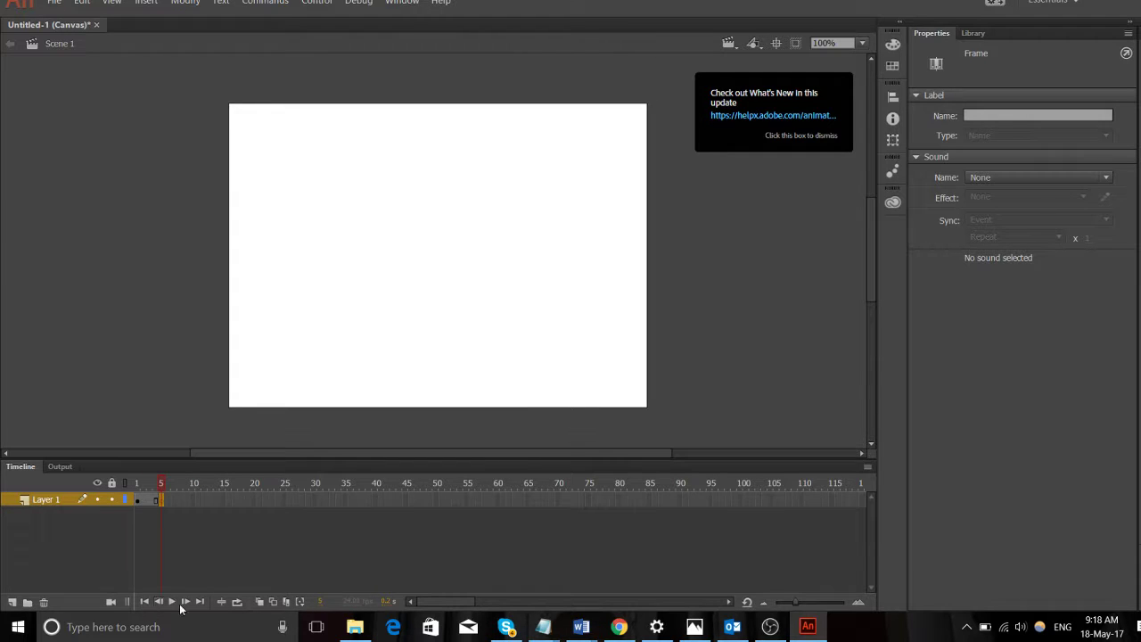
right_click(159, 500)
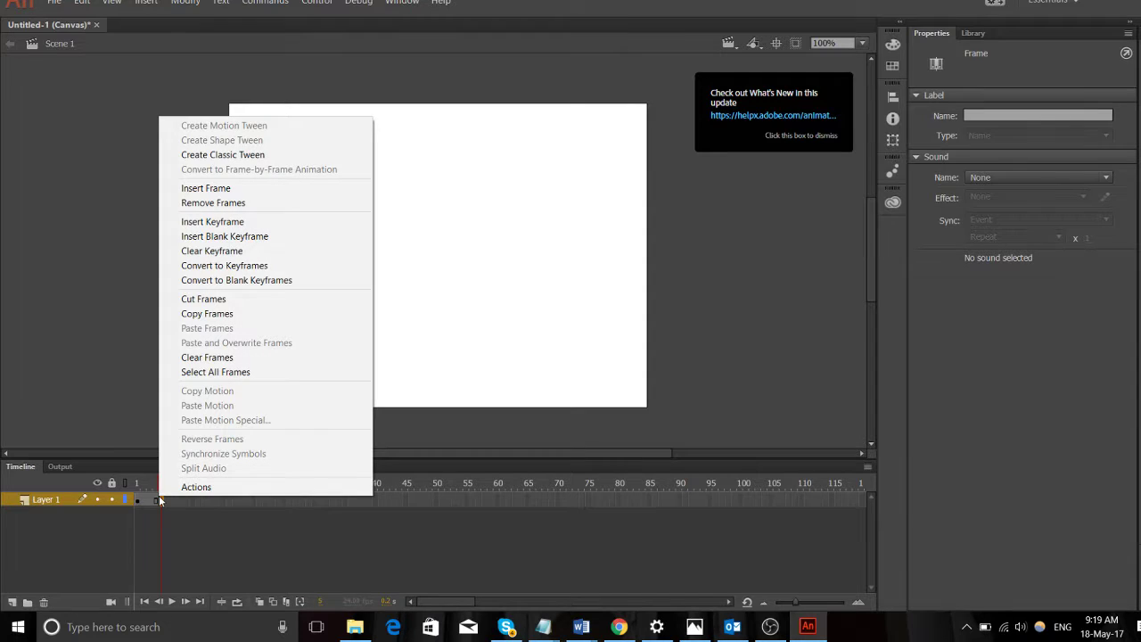
left_click(322, 585)
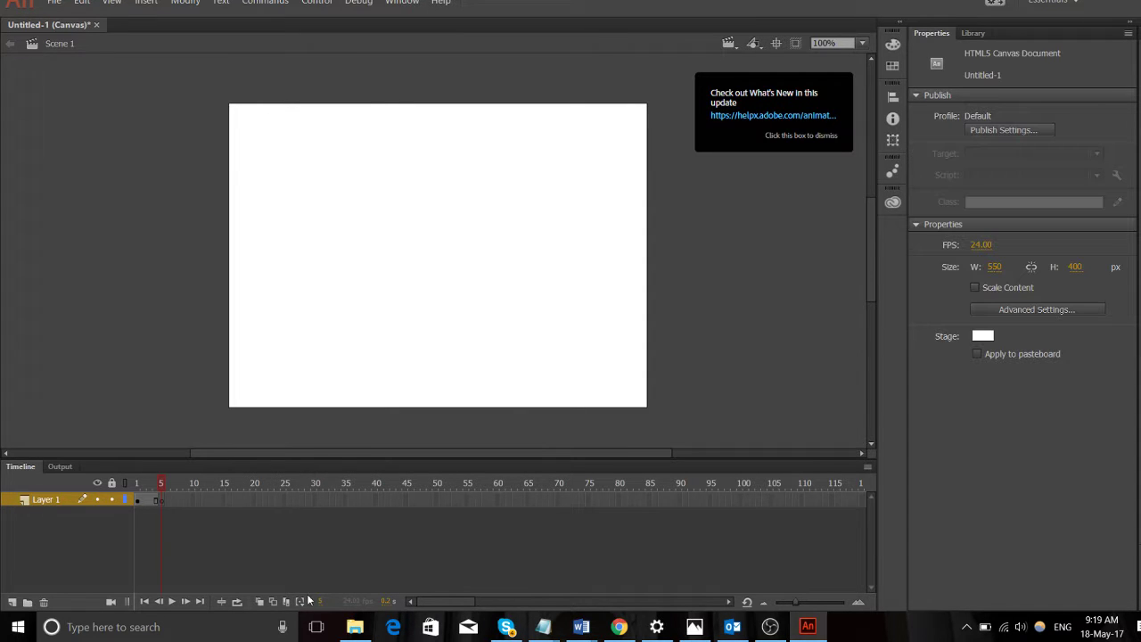
left_click(299, 602)
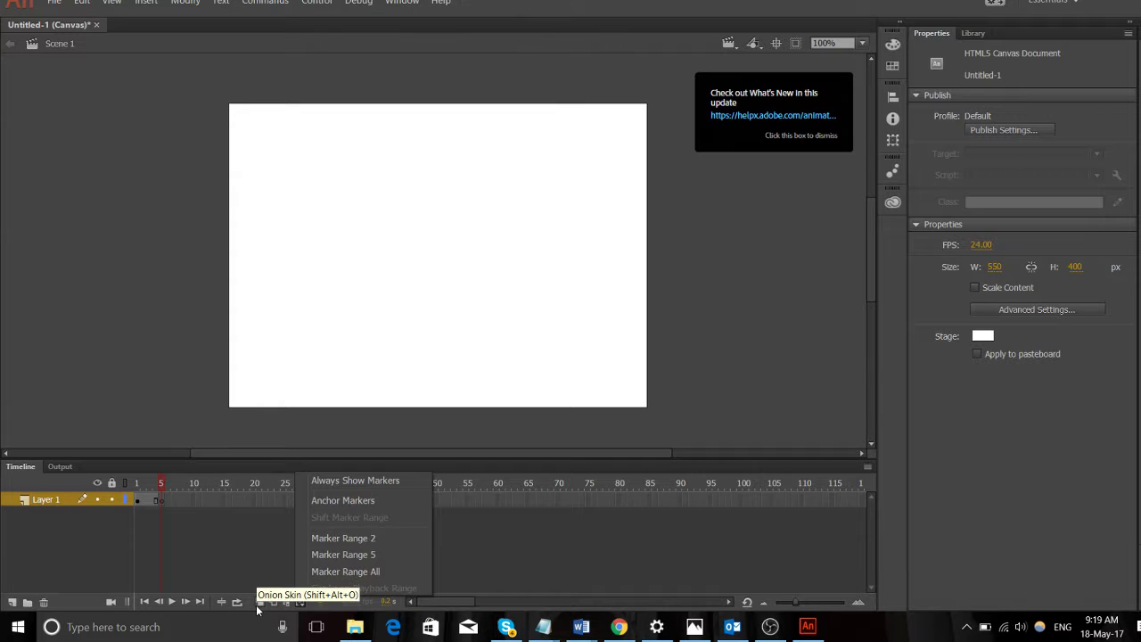
- Turn on onion skinning and draw a blue oval head shifted right of the faded one
left_click(260, 605)
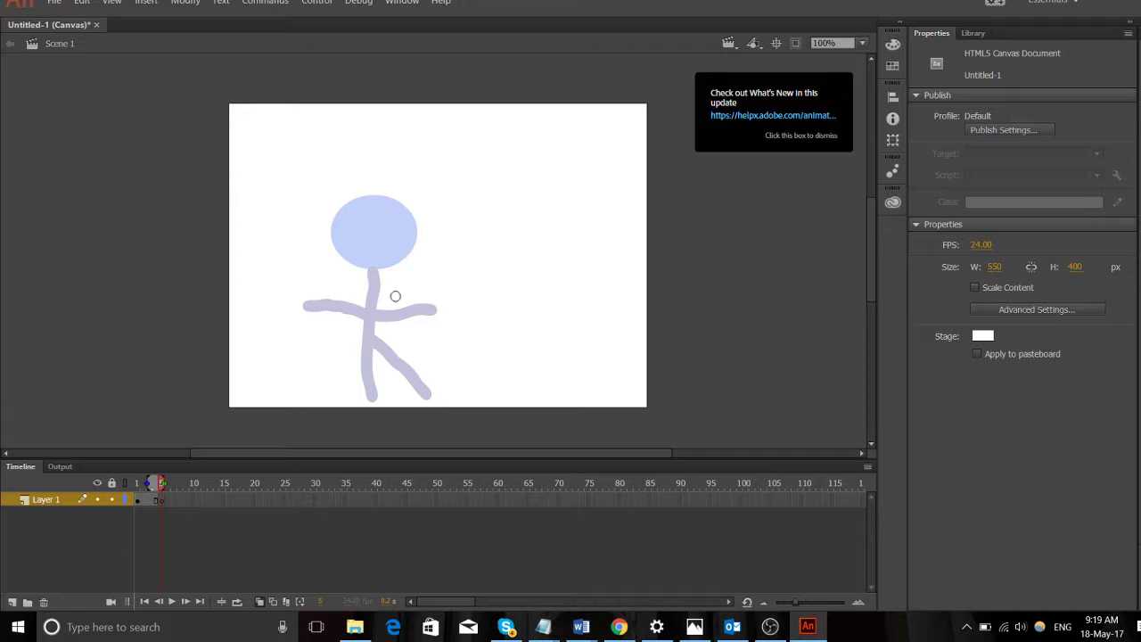
key("o")
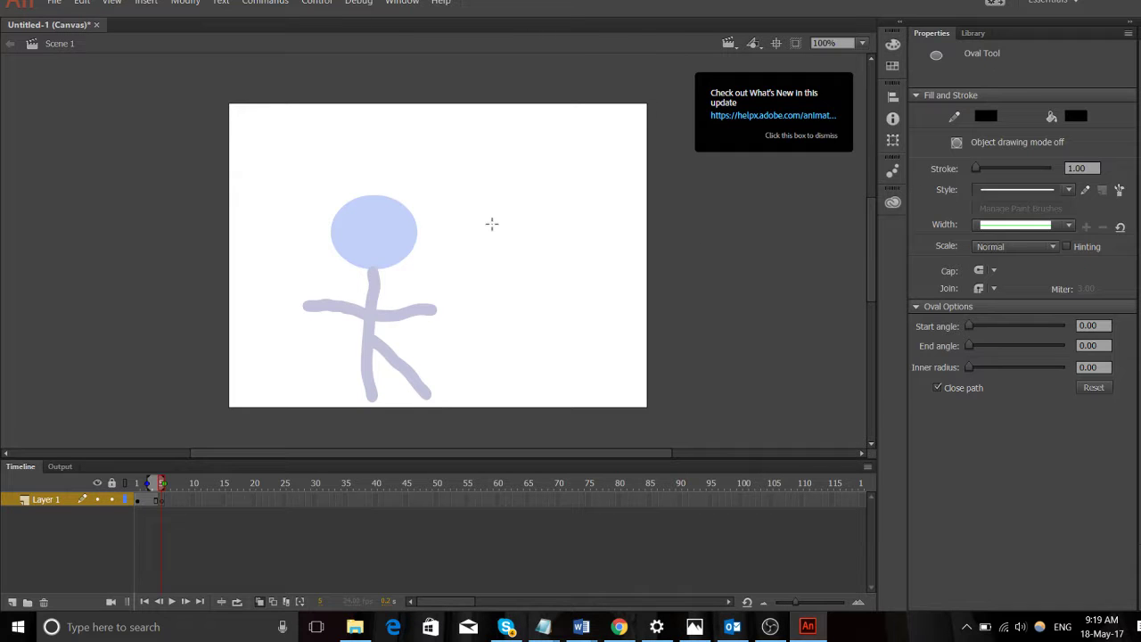
left_click_drag(437, 193, 362, 255)
key("ctrl+z")
left_click(1076, 117)
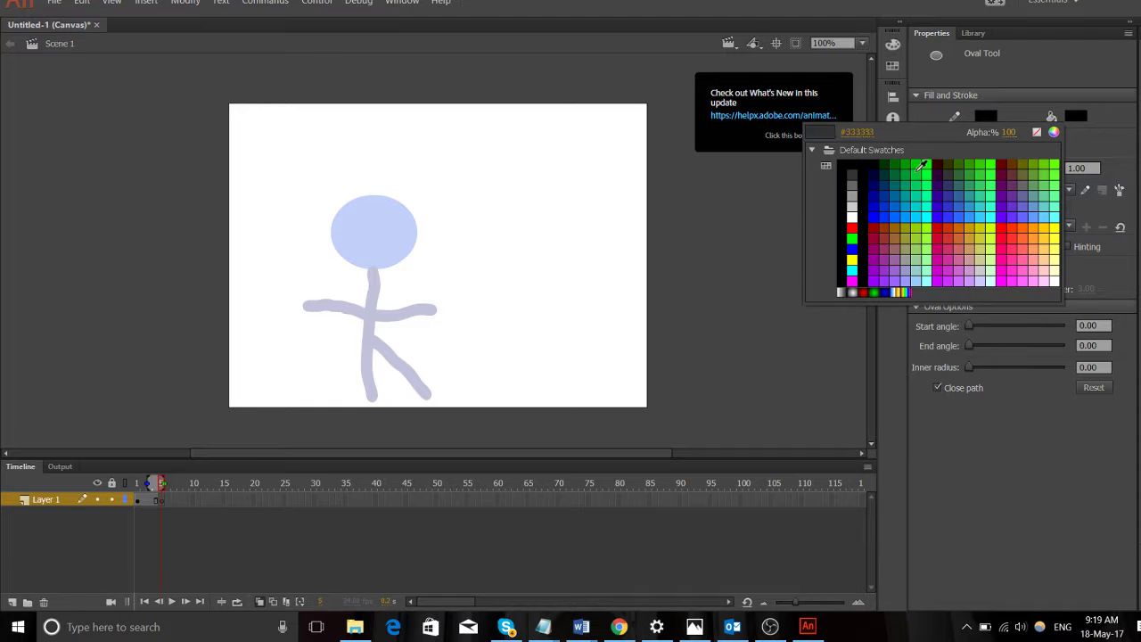
left_click(862, 255)
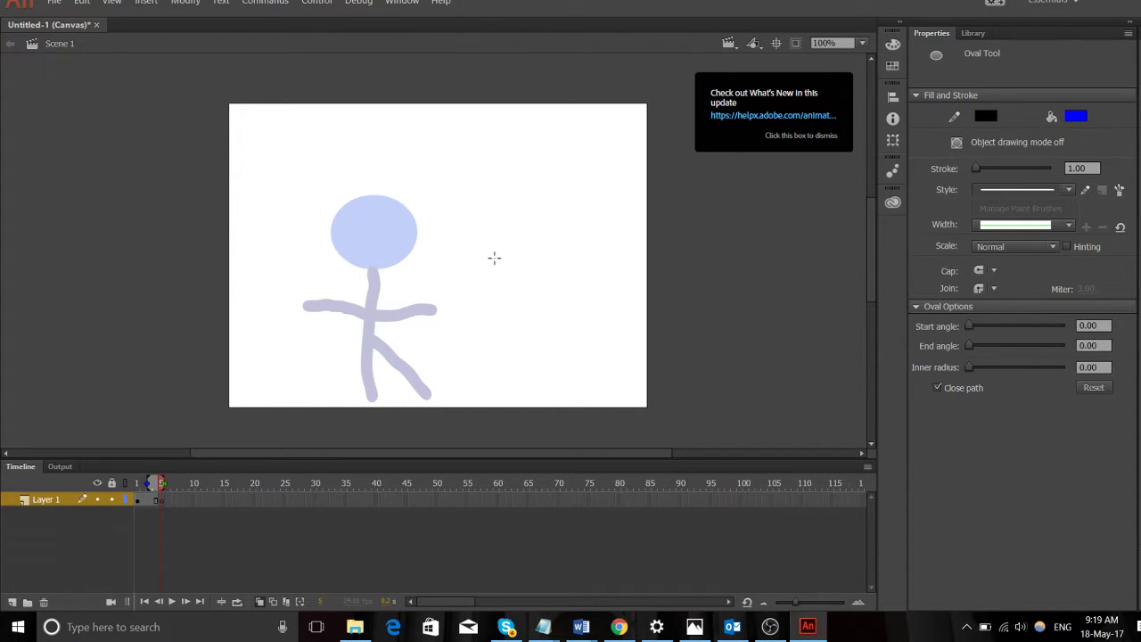
left_click_drag(444, 203, 347, 272)
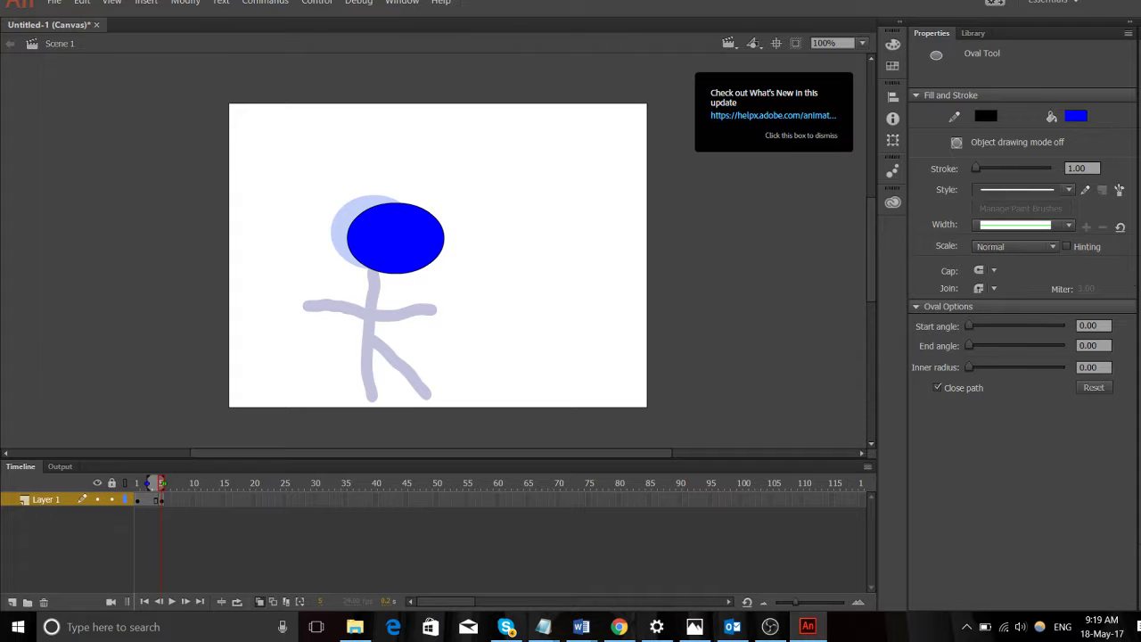
- Brush a black body, arm and two limbs under the new head, then play the walk
key("b")
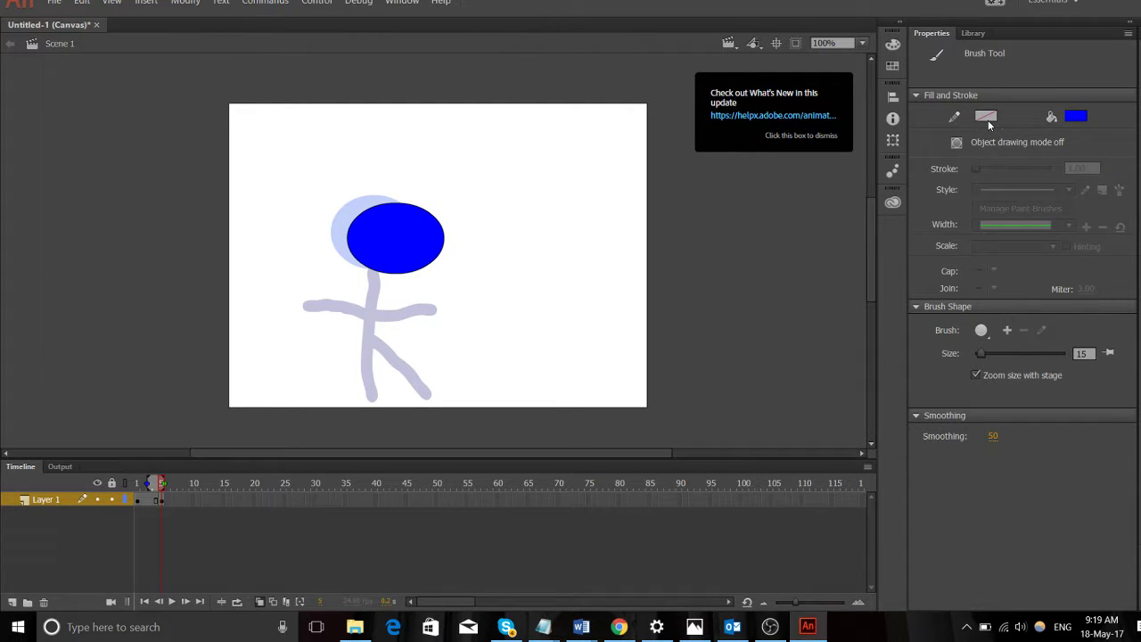
left_click(1069, 116)
left_click(852, 149)
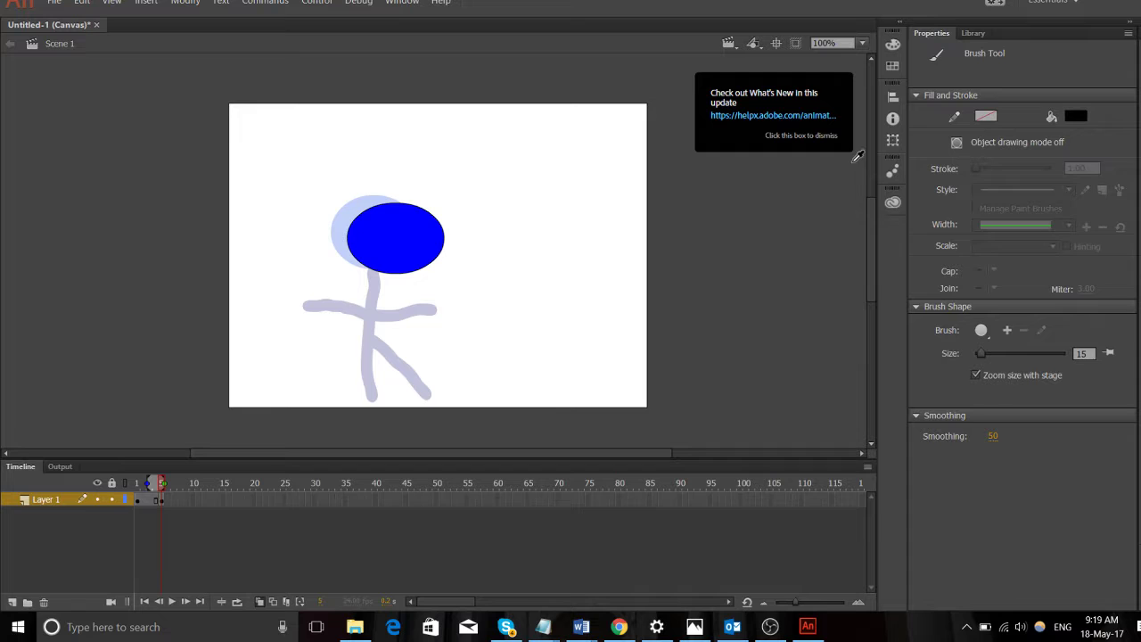
left_click_drag(401, 264, 405, 405)
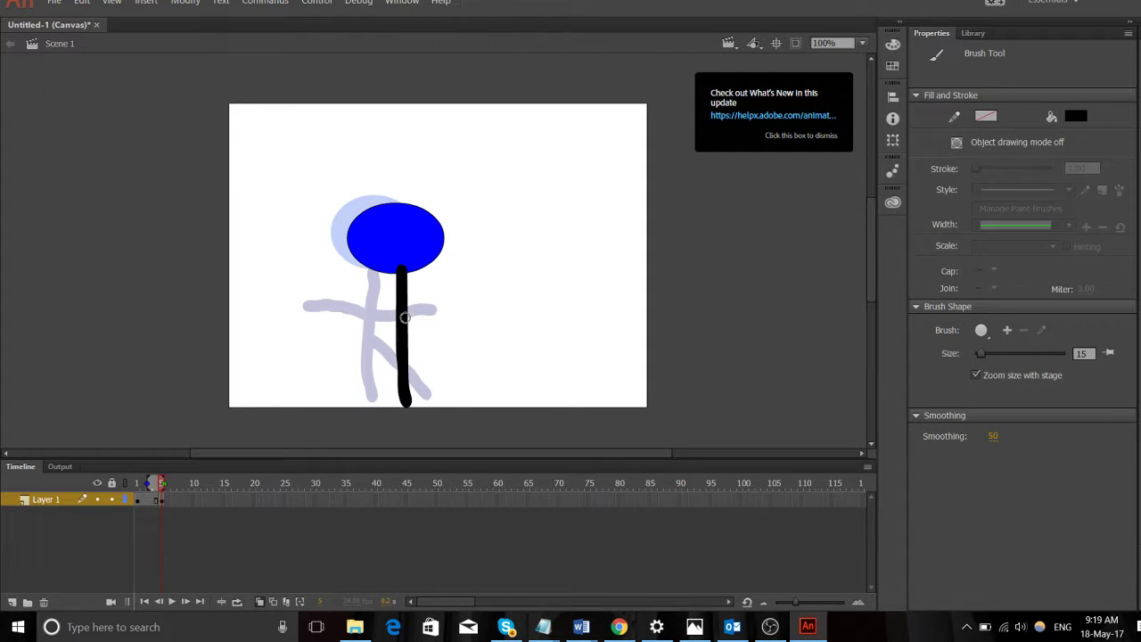
left_click_drag(399, 317, 354, 355)
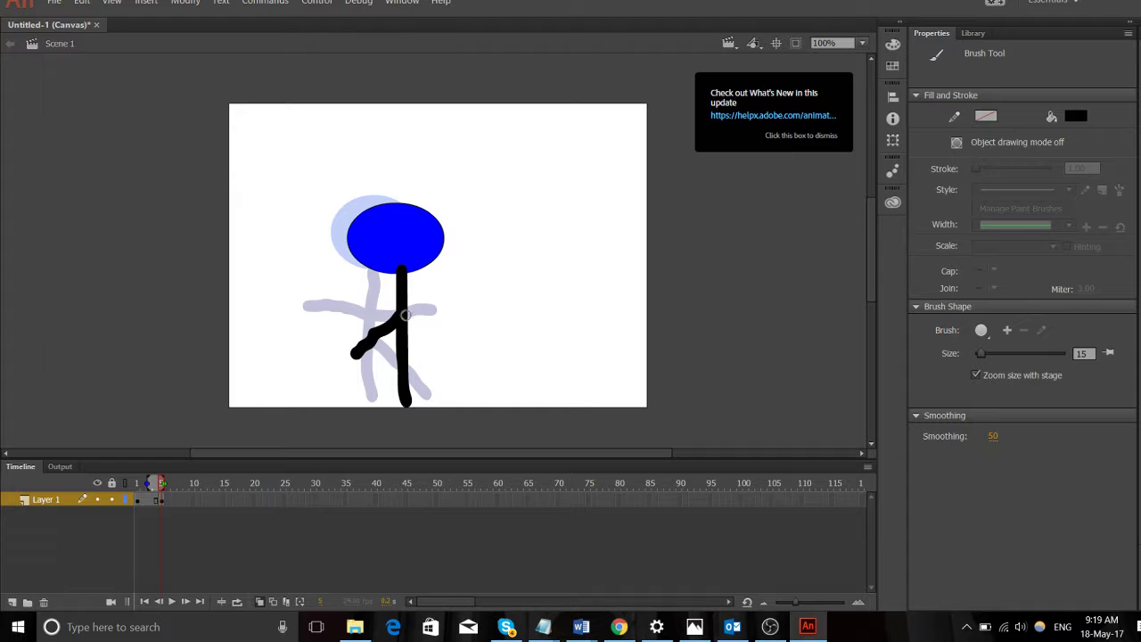
left_click_drag(411, 313, 453, 283)
left_click_drag(409, 338, 457, 402)
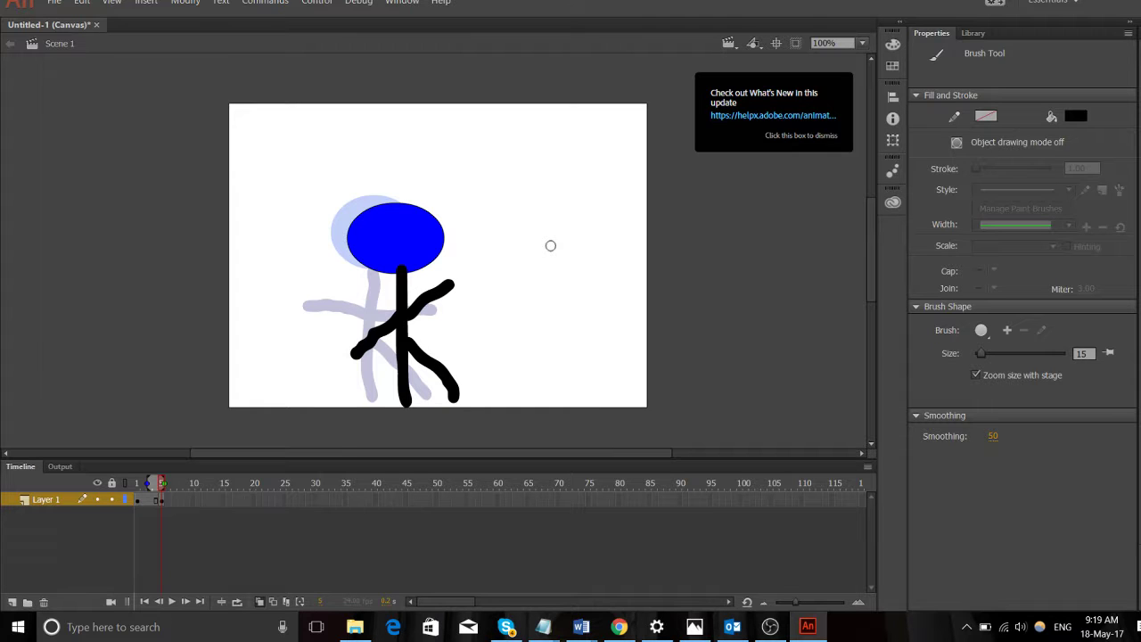
key("Return")
- Insert a blank keyframe at frame 10 and draw a blue oval head over the ghost head
left_click(191, 502)
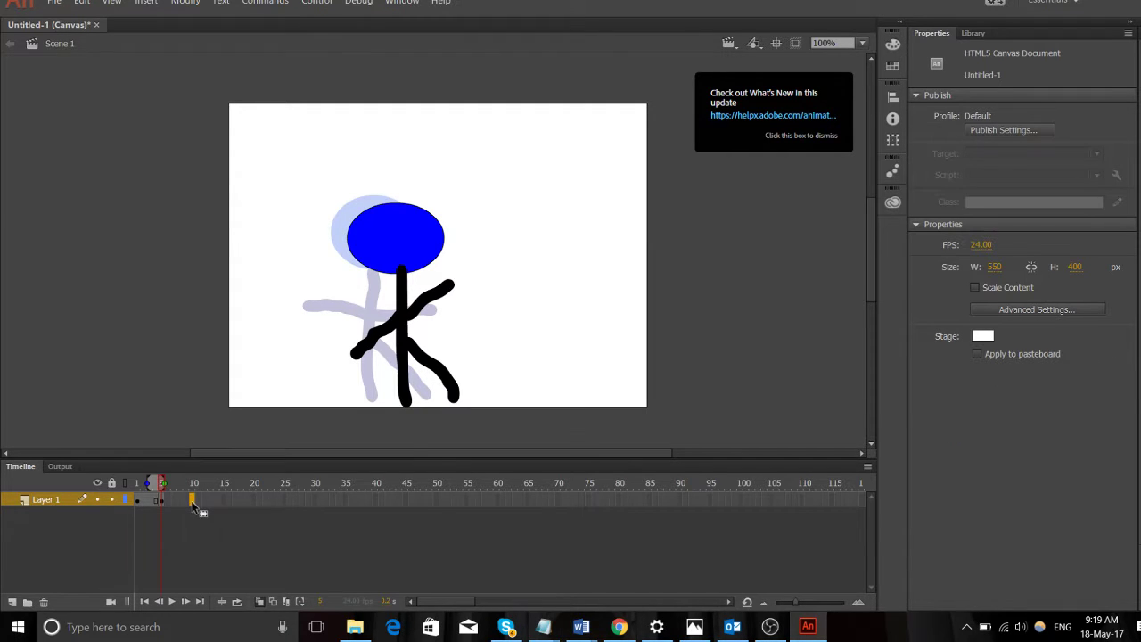
right_click(193, 501)
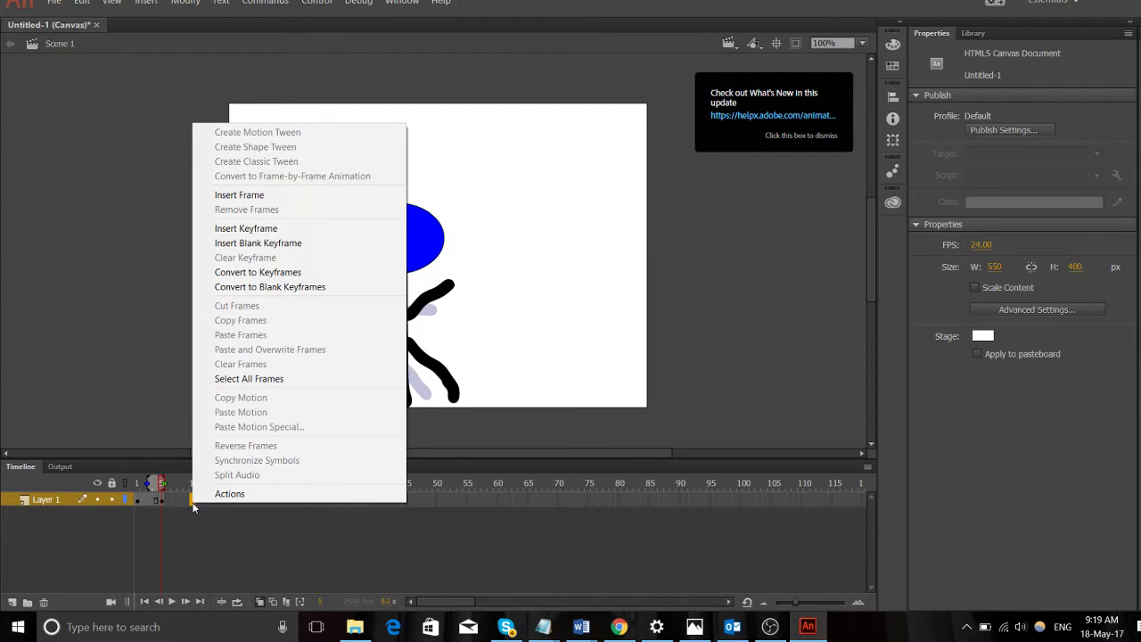
left_click(327, 243)
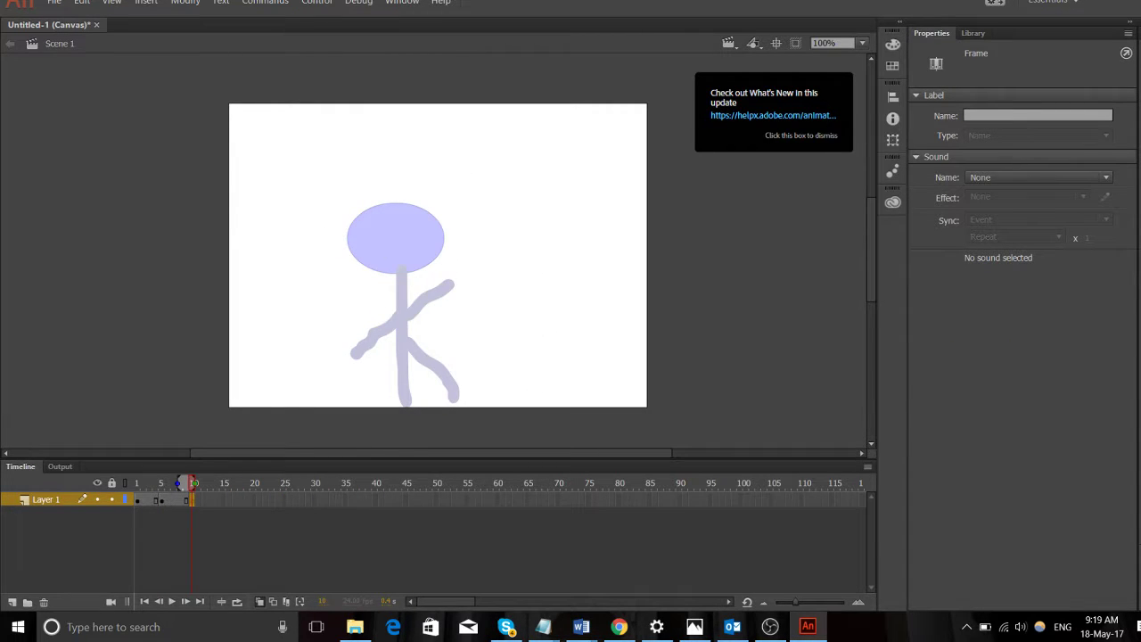
key("o")
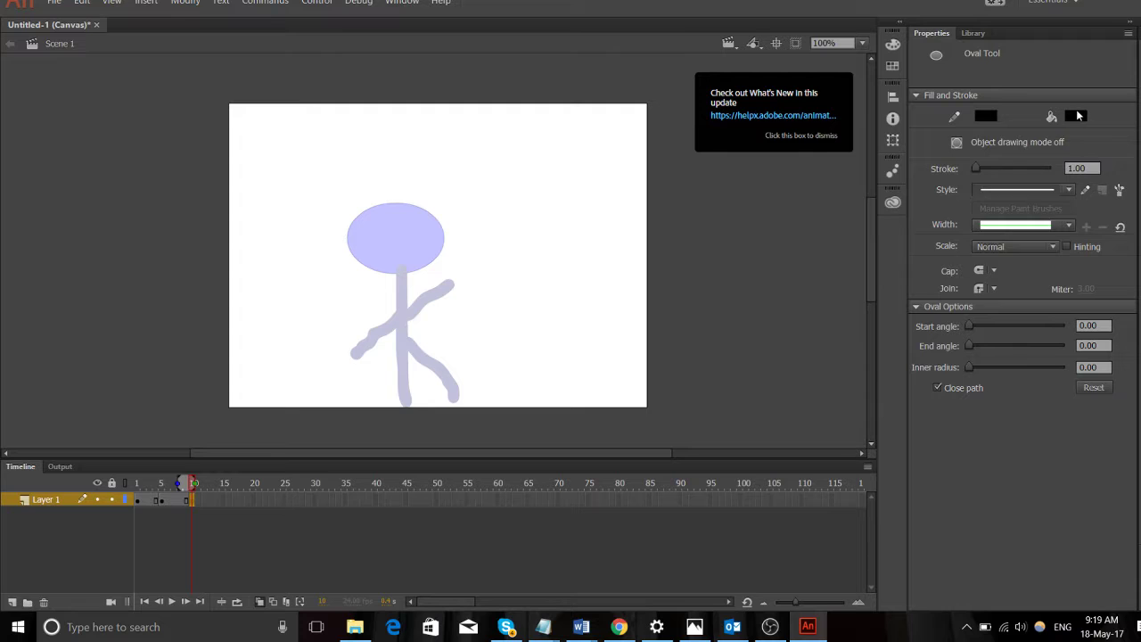
left_click(1077, 116)
left_click(851, 249)
left_click_drag(454, 203, 357, 278)
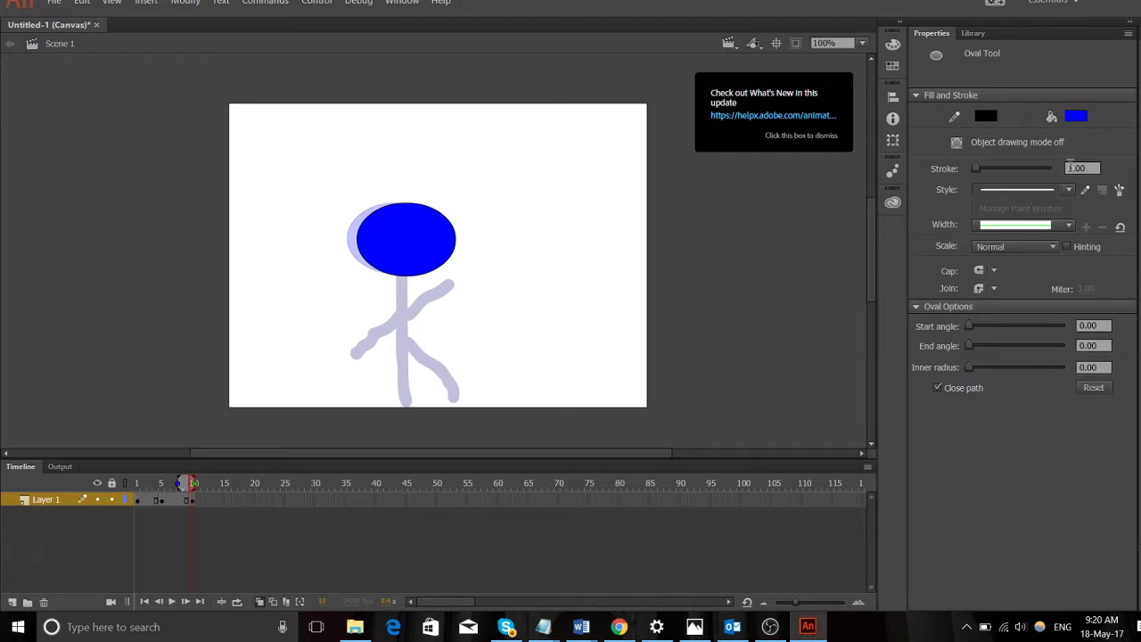
- Brush a black body, right leg and both arms under the head, then play and stop
key("b")
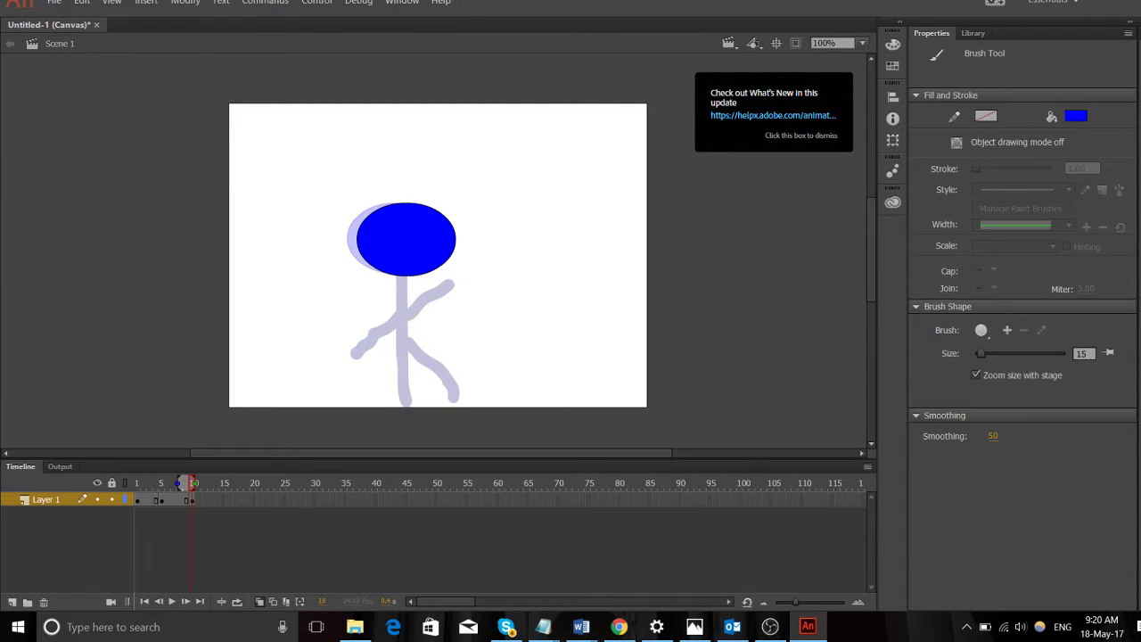
left_click(1075, 118)
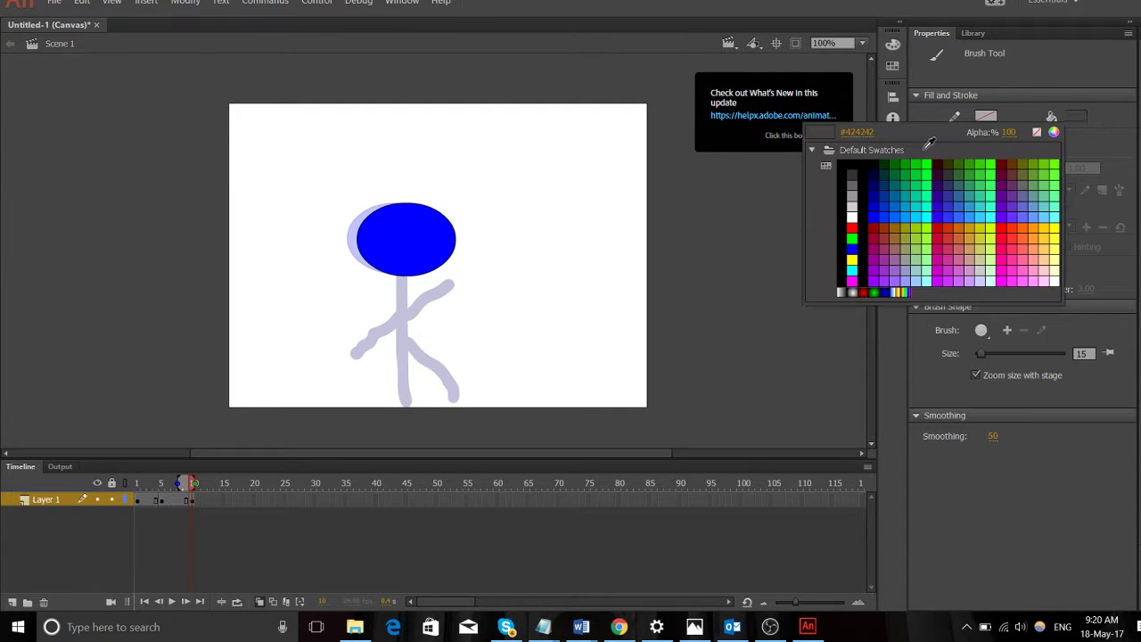
left_click(849, 160)
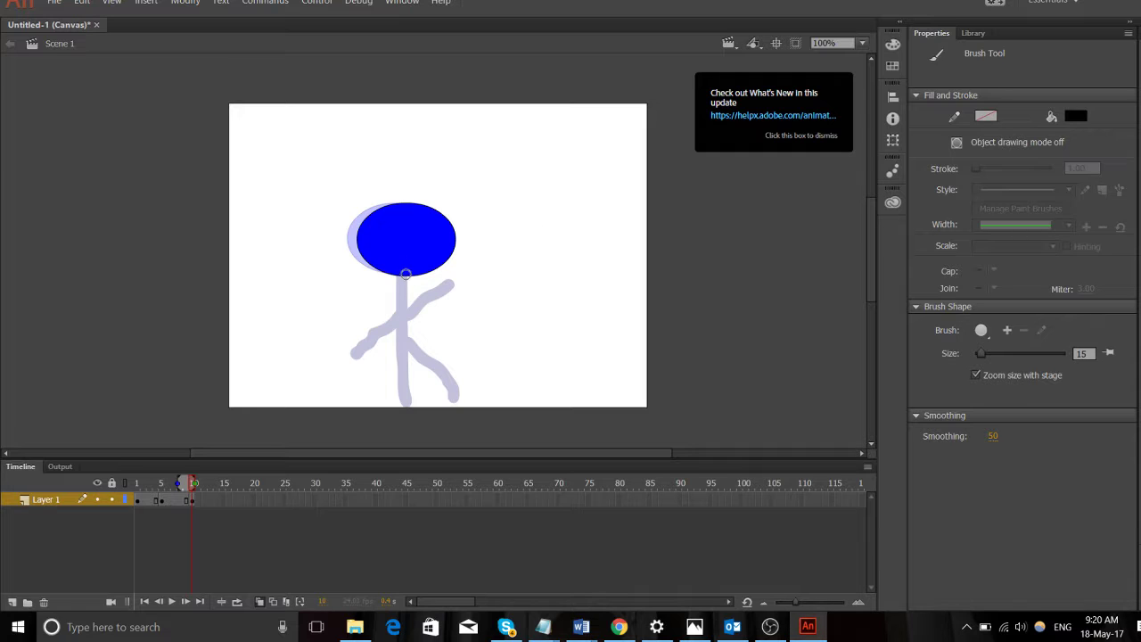
left_click_drag(406, 272, 416, 410)
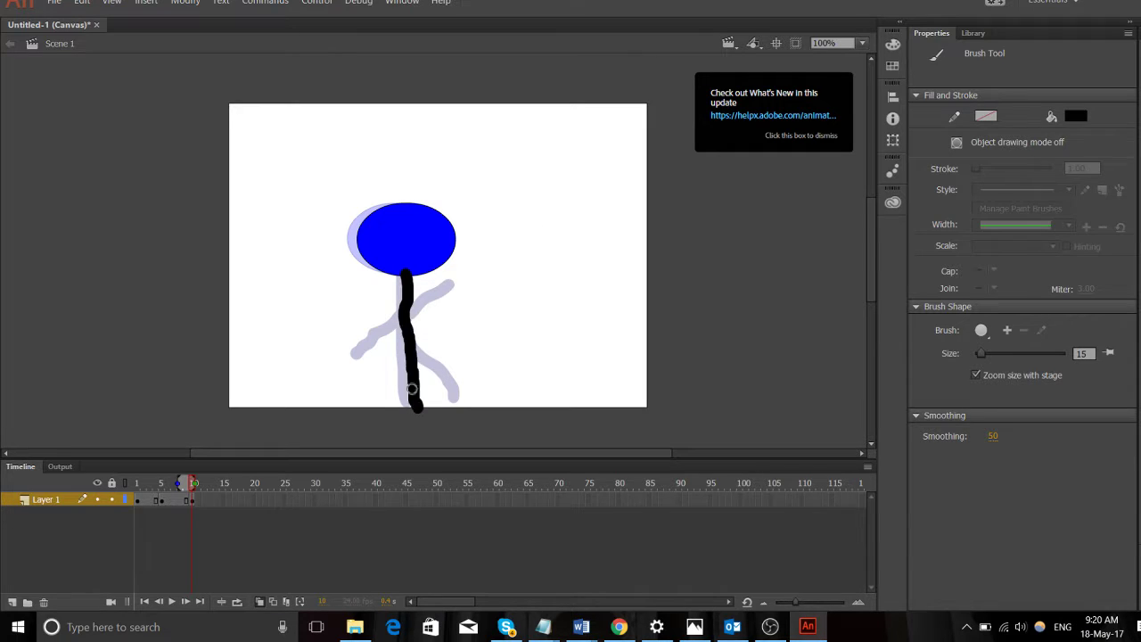
left_click_drag(410, 323, 467, 406)
left_click_drag(405, 319, 319, 288)
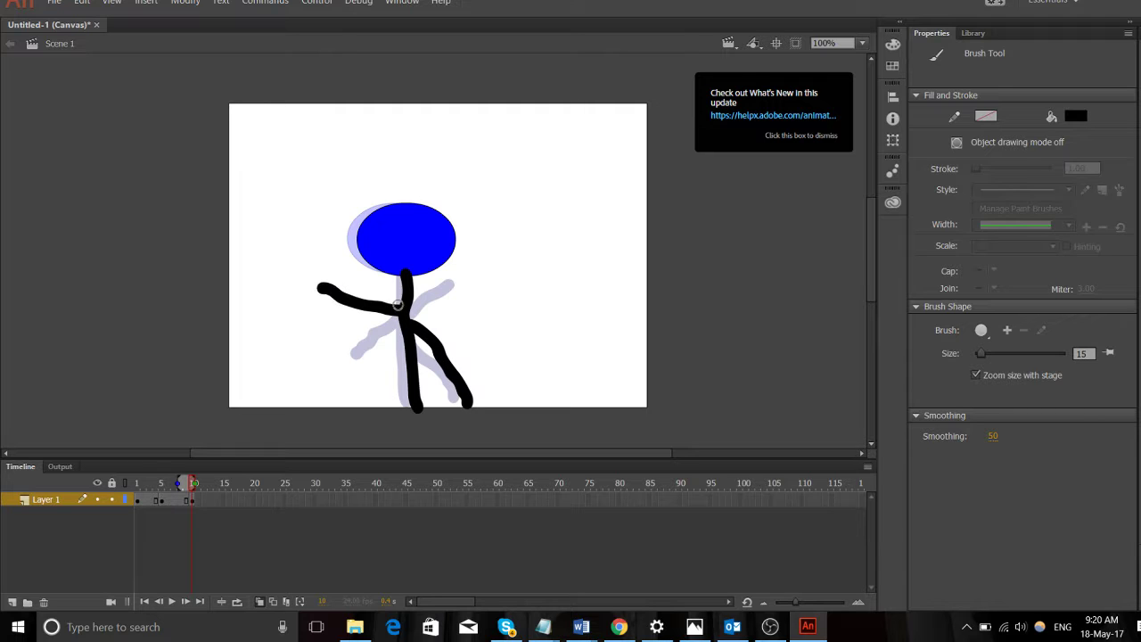
left_click_drag(406, 310, 462, 304)
key("Return")
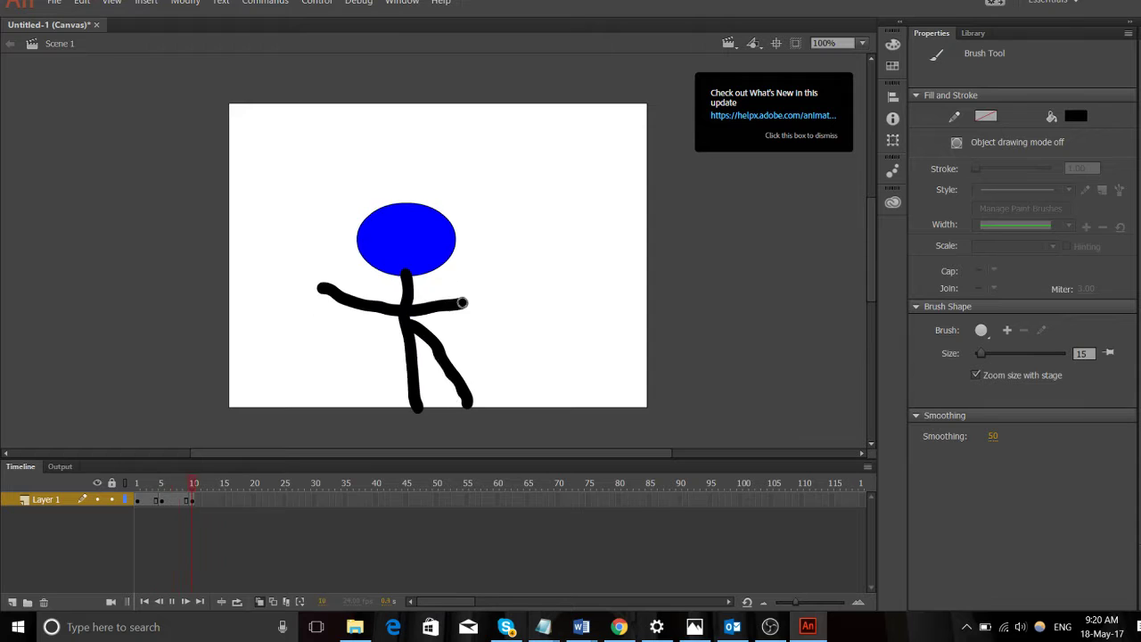
key("Return")
key("Return")
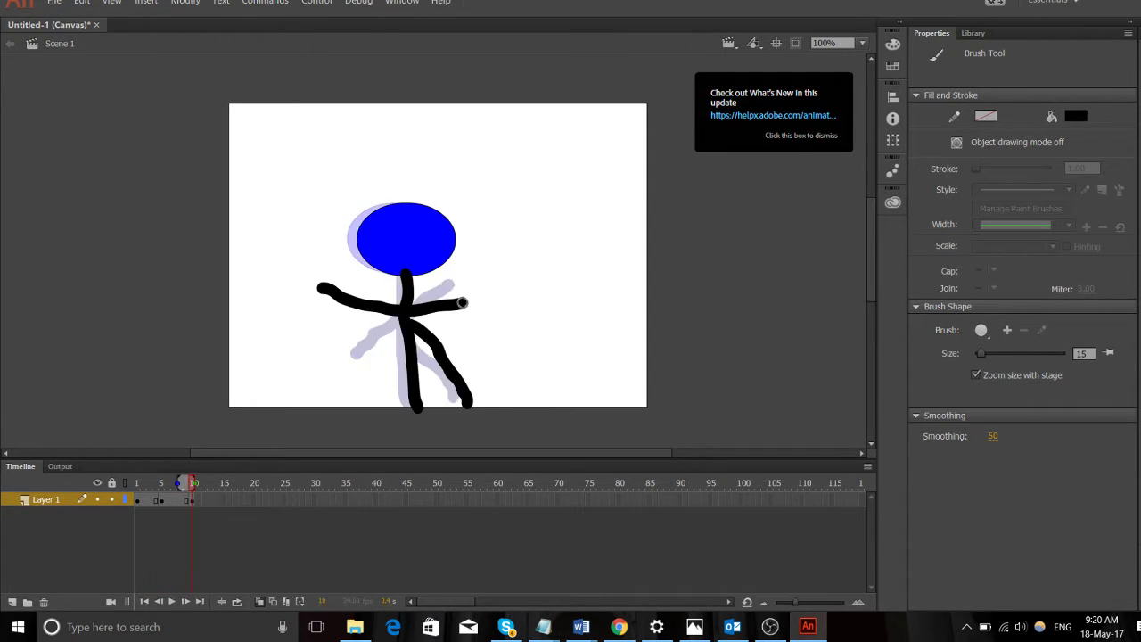
- Insert a blank keyframe at frame 15 on the timeline
left_click(226, 501)
right_click(227, 501)
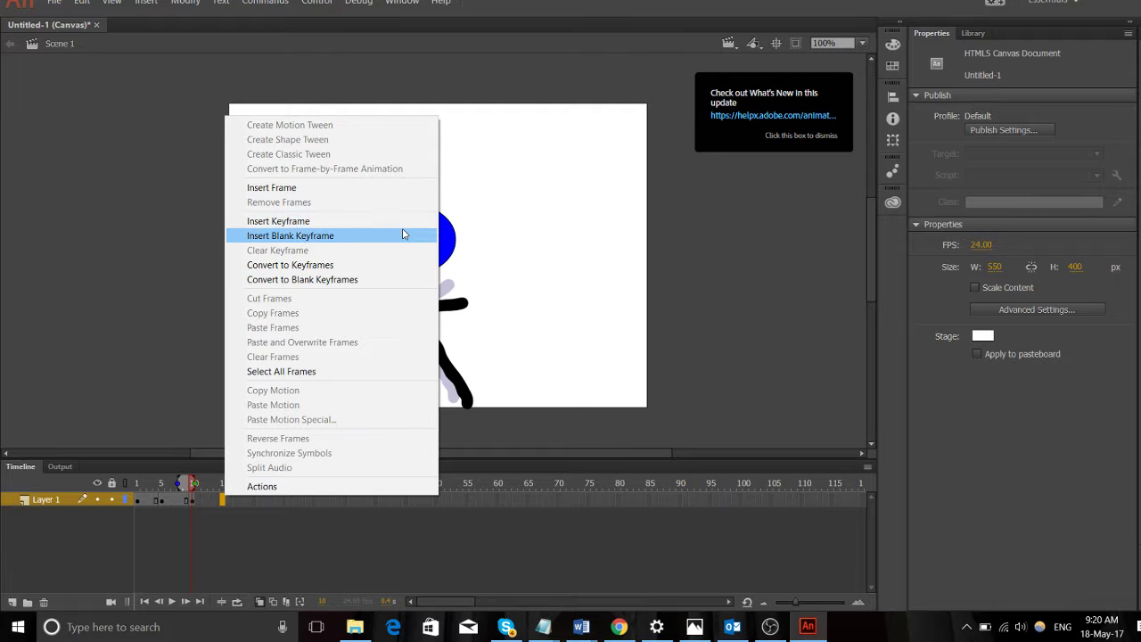
left_click(404, 237)
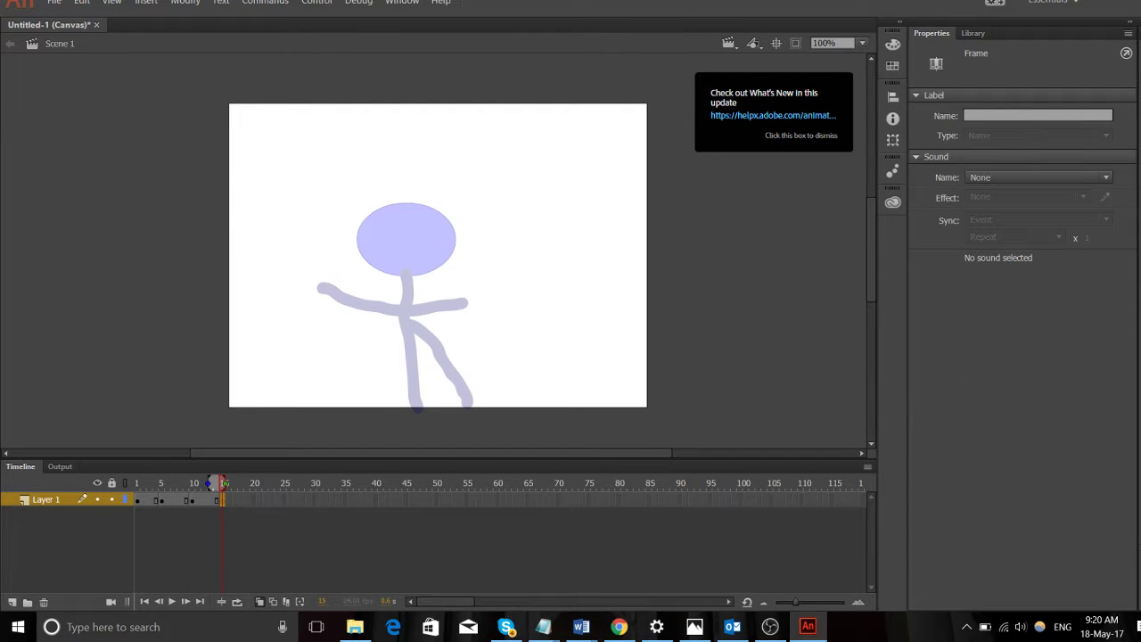
- Draw a blue-filled oval head just right of the onion-skin head, redrawing after a first try
key("o")
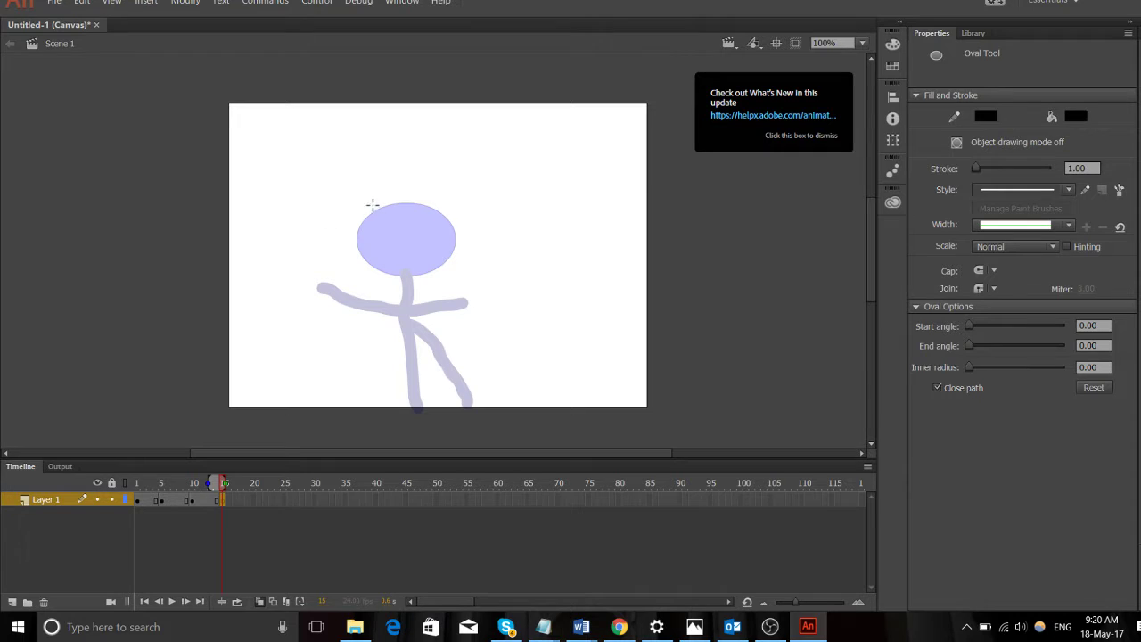
left_click_drag(372, 205, 473, 281)
left_click(1076, 118)
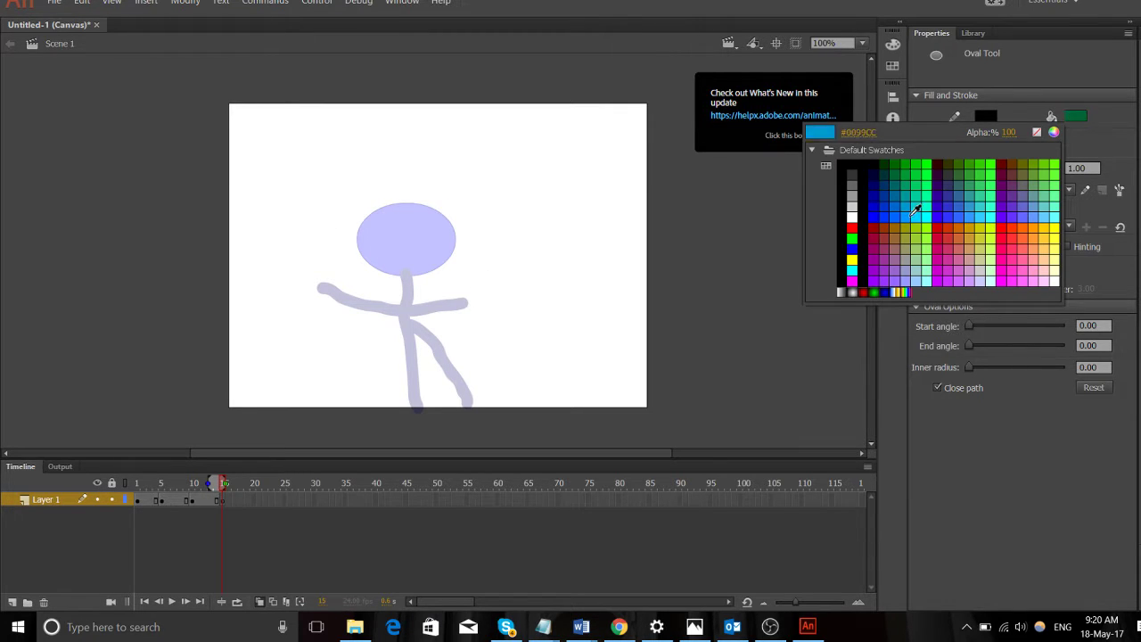
left_click(851, 249)
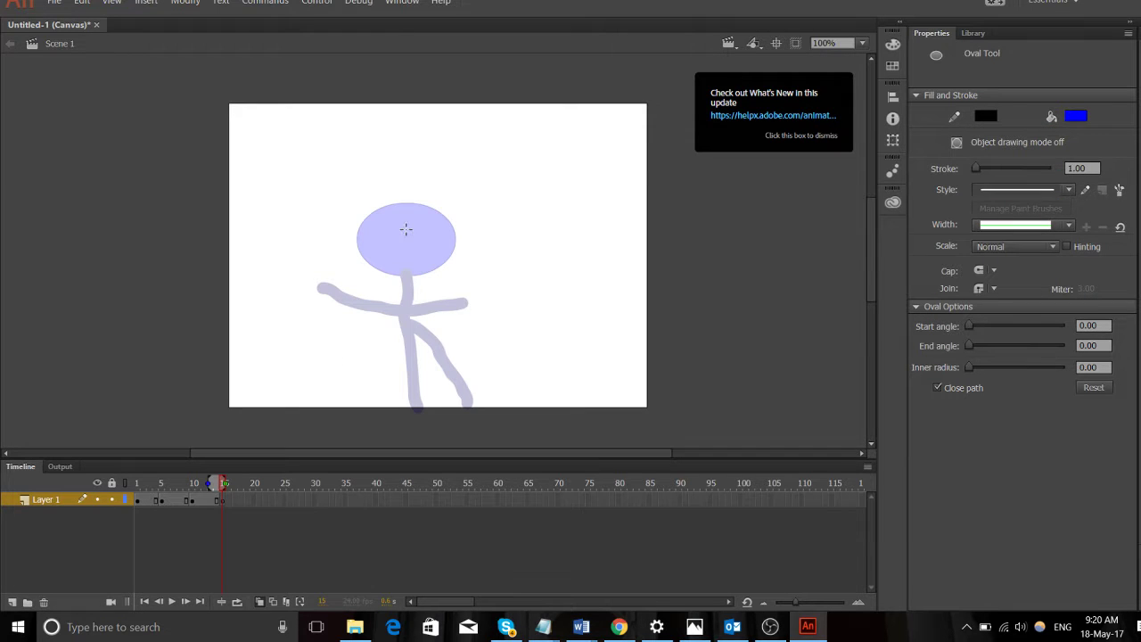
left_click_drag(396, 205, 489, 281)
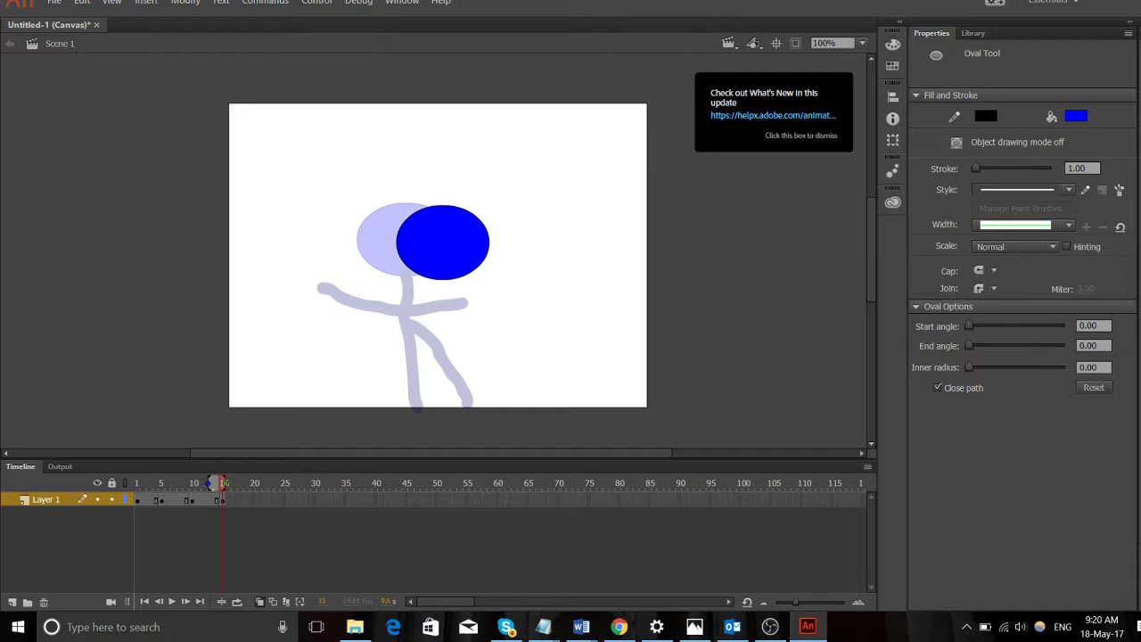
- Paint a black body line, arms and a down-left leg under the frame 15 head
key("b")
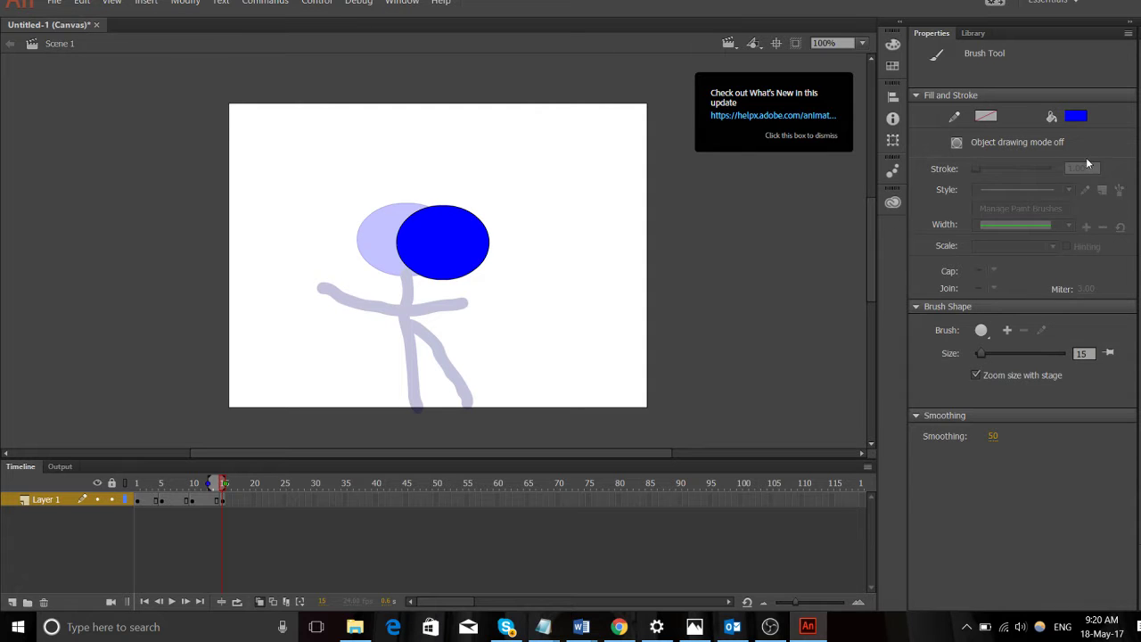
left_click(1078, 121)
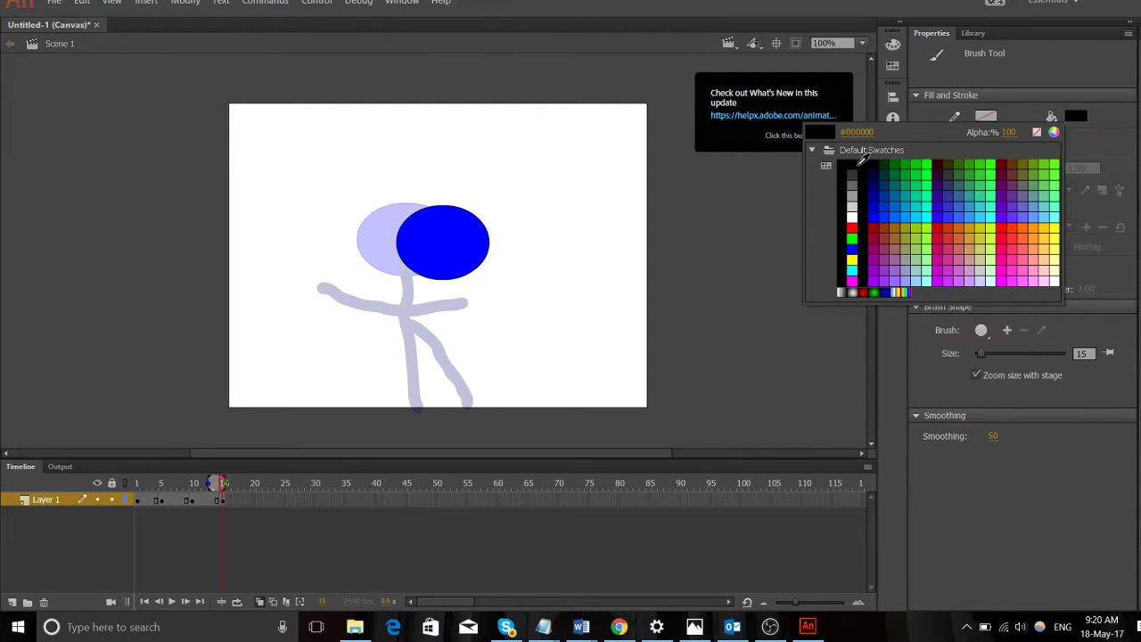
left_click(855, 165)
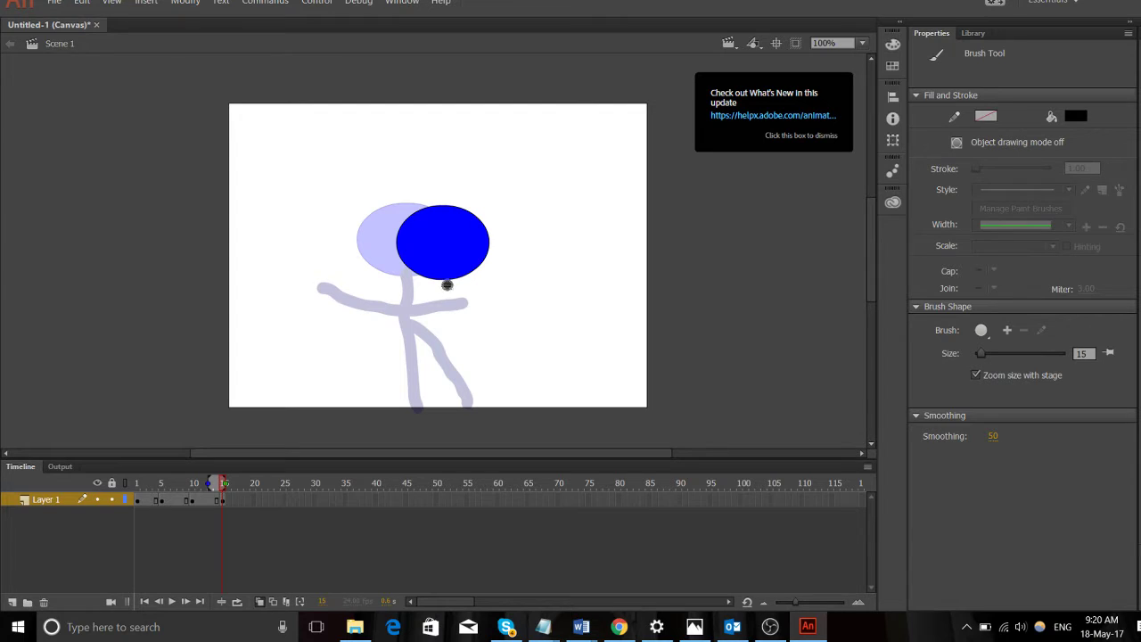
left_click_drag(447, 285, 451, 411)
mouse_move(446, 324)
left_mouse_down()
mouse_move(410, 311)
mouse_move(482, 321)
left_mouse_up()
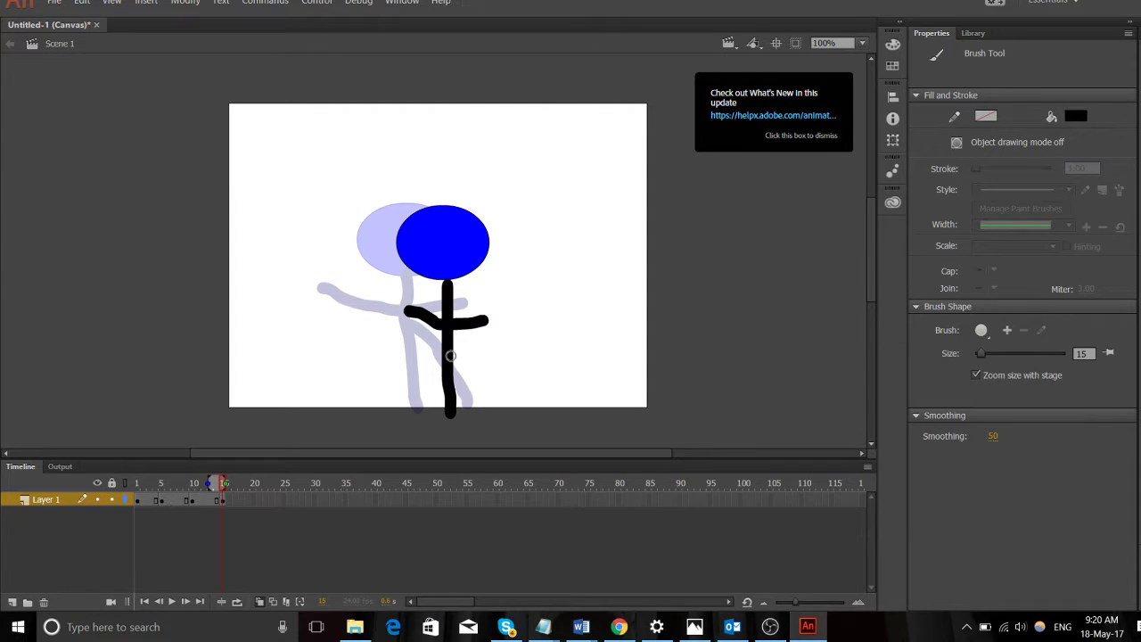
left_click_drag(412, 395, 405, 403)
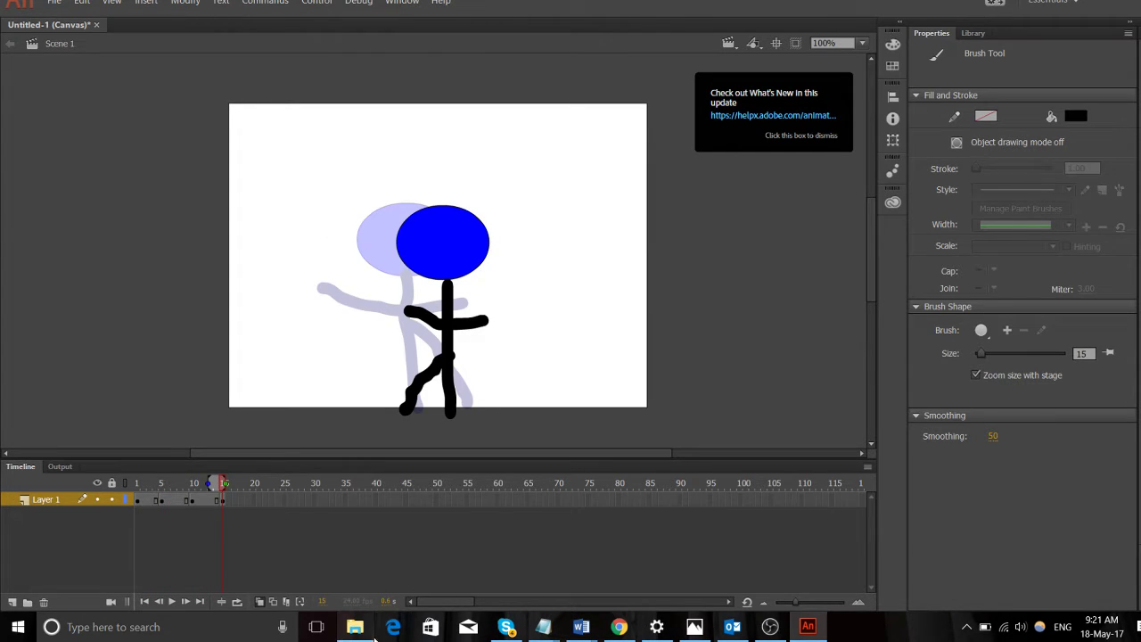
- Open the frequent Grade 10 folder from the taskbar, then navigate up to the 2016 folder
right_click(368, 635)
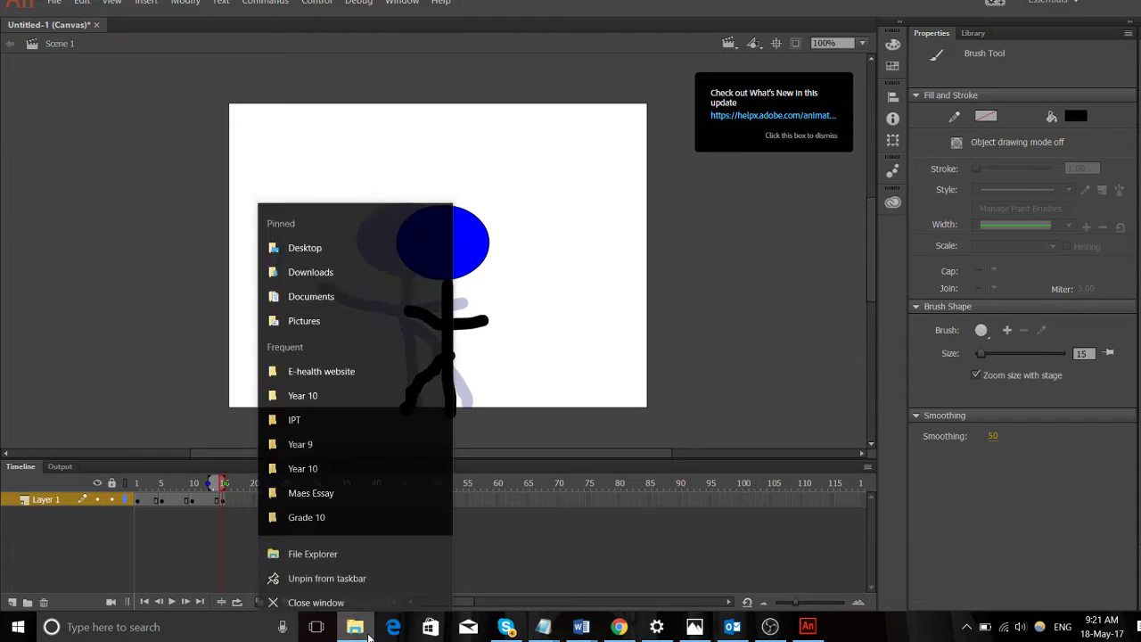
left_click(382, 508)
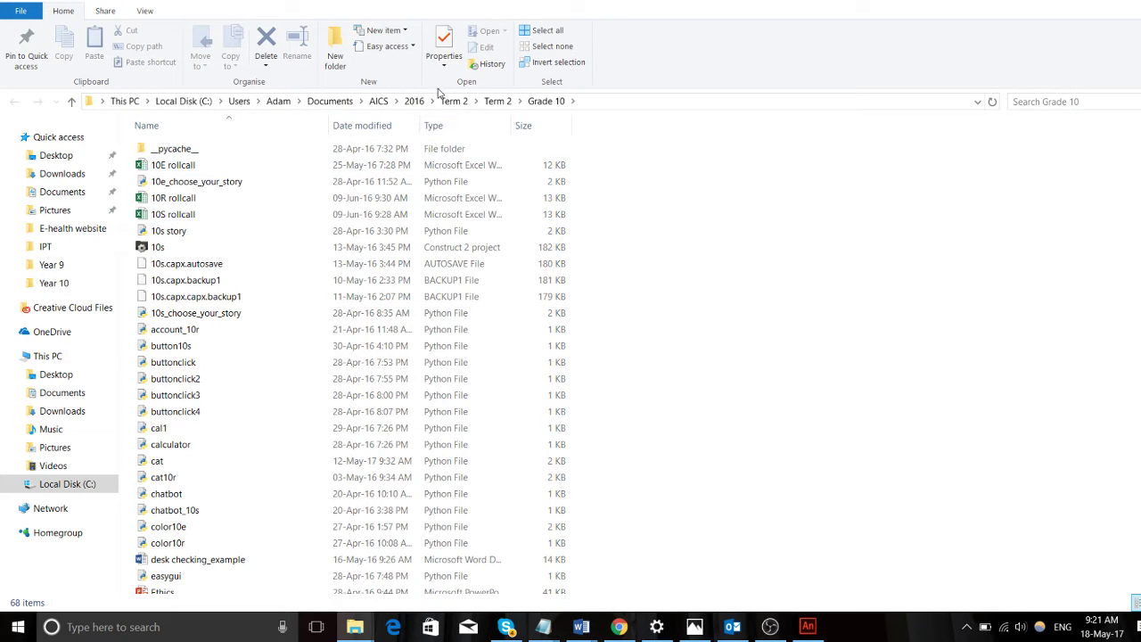
left_click(451, 101)
left_click(303, 181)
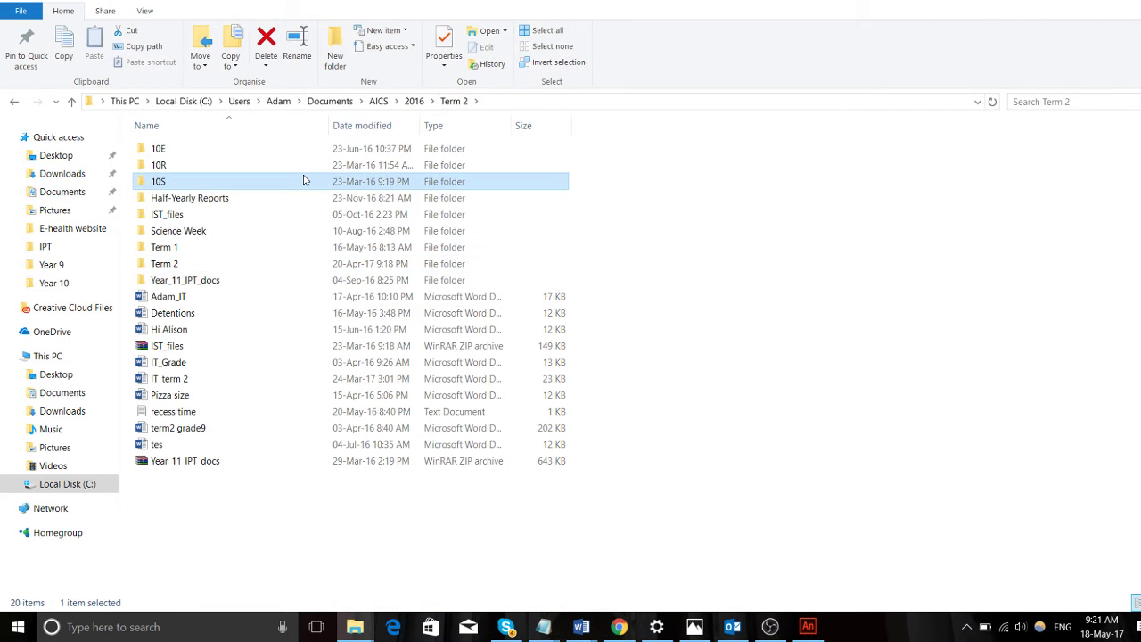
key("alt+Left")
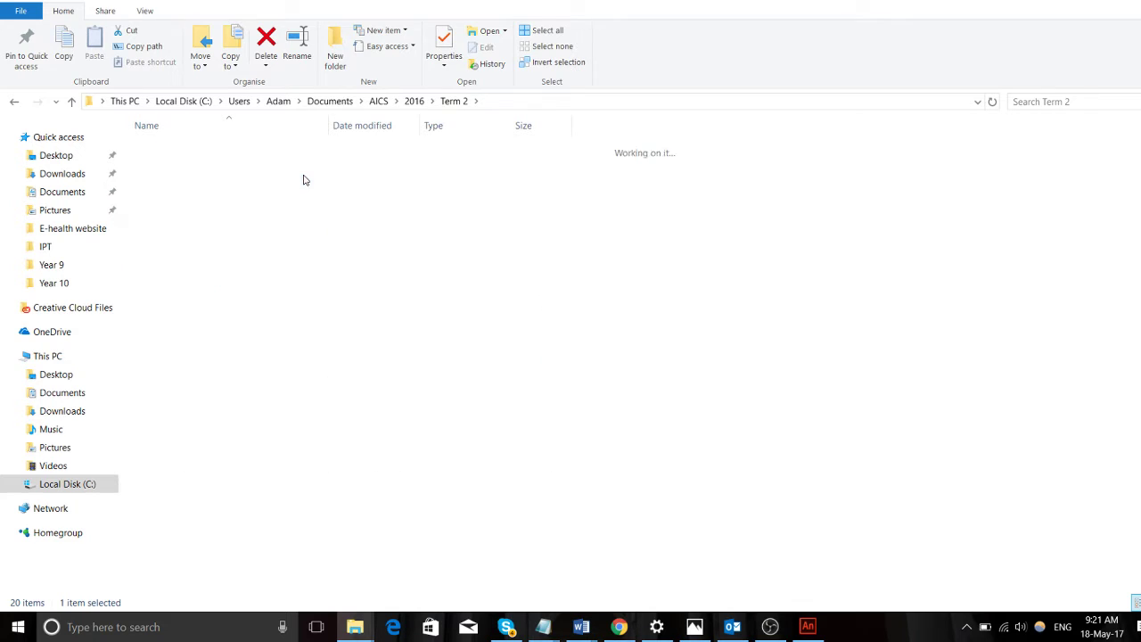
left_click(455, 100)
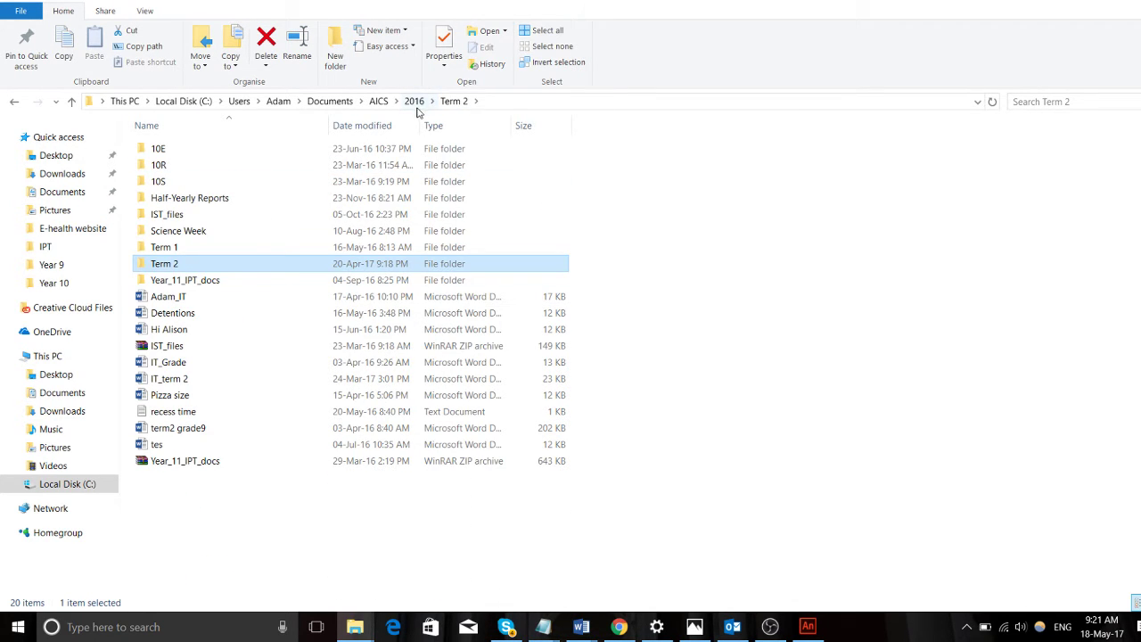
left_click(416, 104)
- Browse the Term 4 Year 10, Year 9 and Year 12 folders, returning to Term 4 each time
double_click(178, 233)
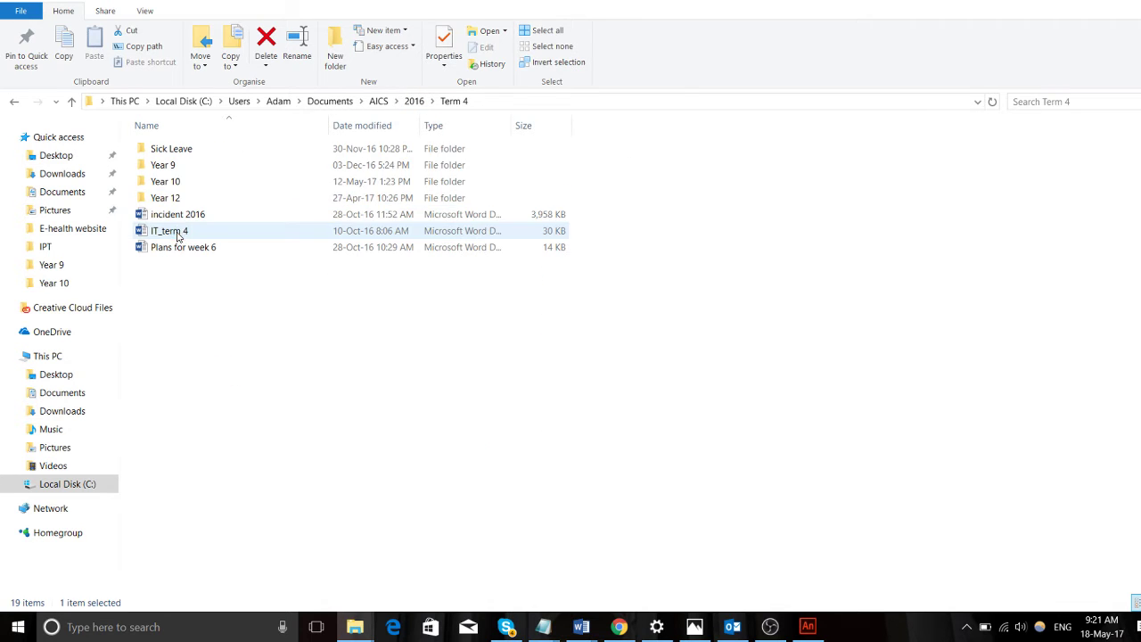
double_click(207, 184)
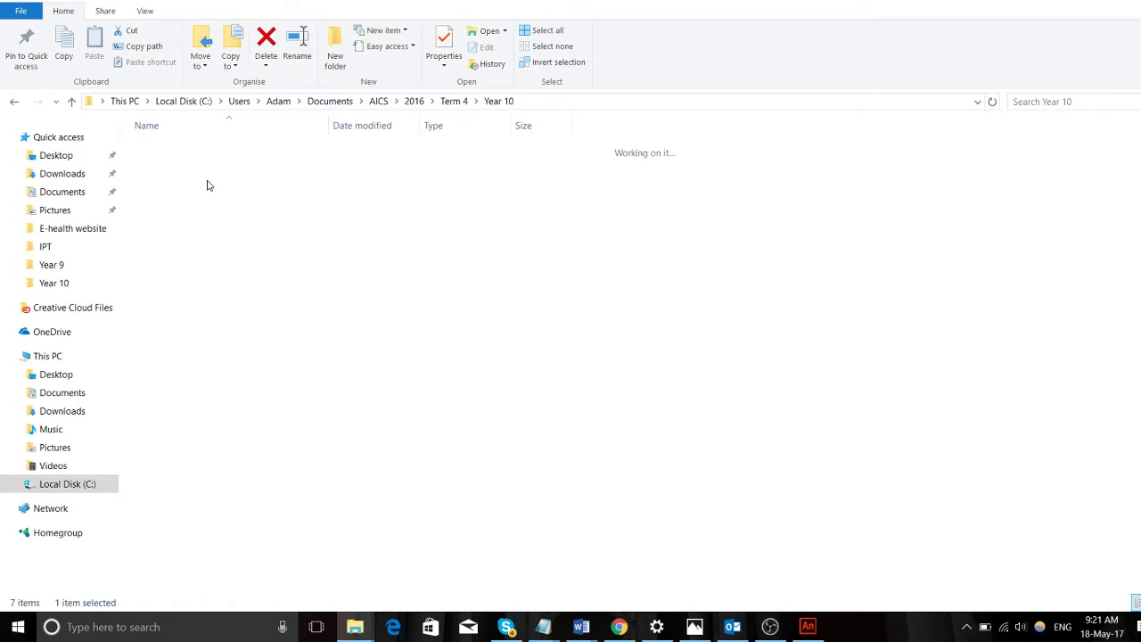
double_click(207, 184)
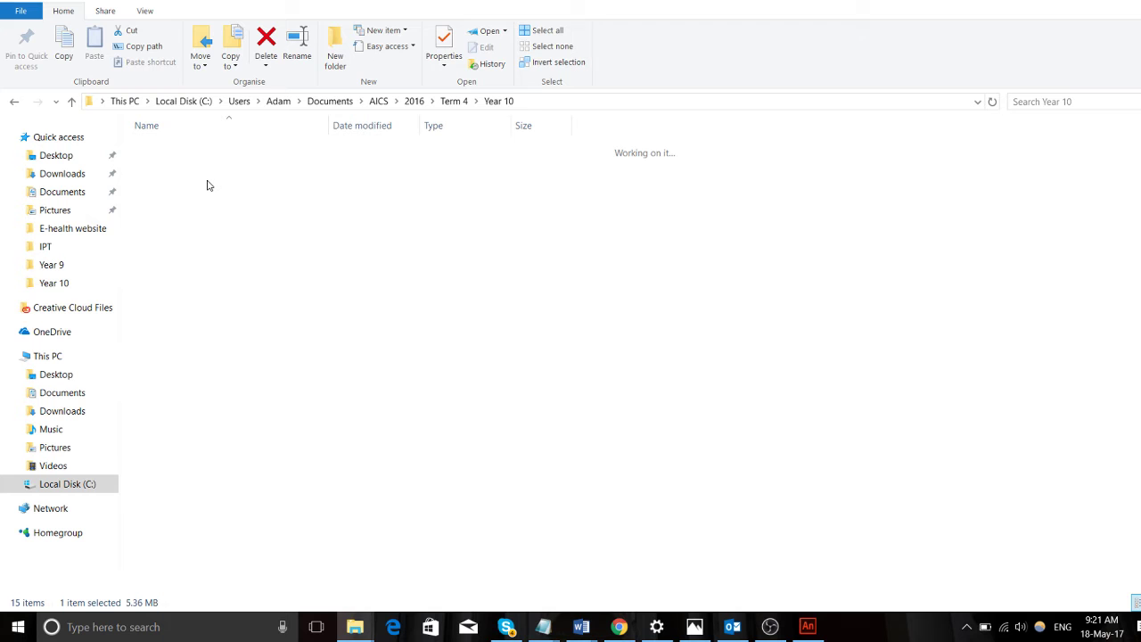
key("BackSpace")
key("Up")
key("Return")
key("Down")
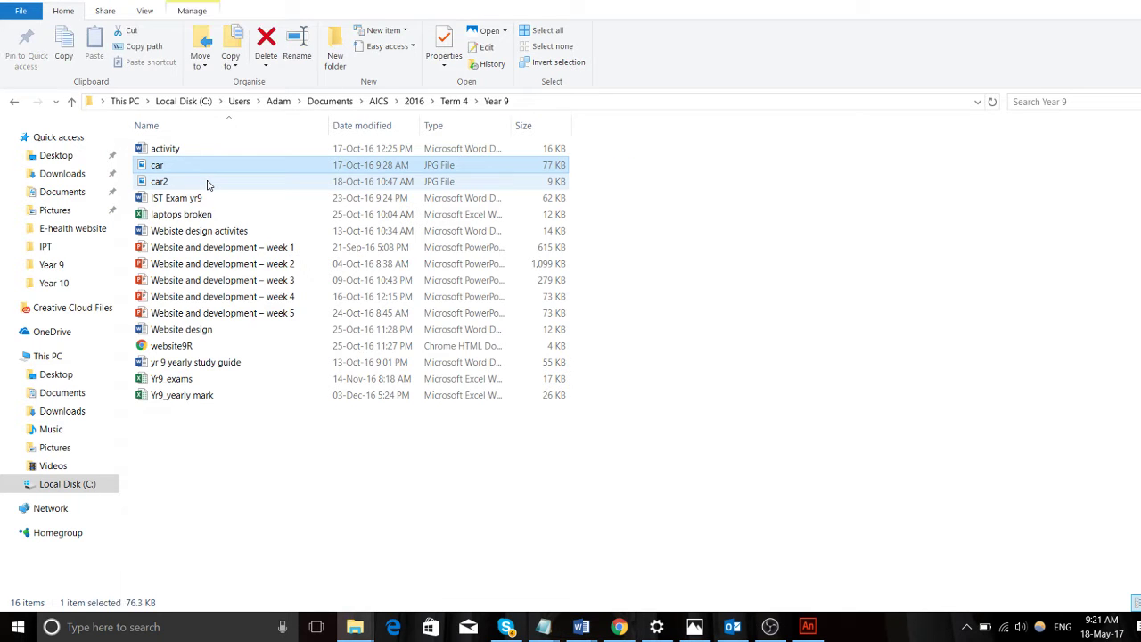
key("BackSpace")
key("Down")
key("Down")
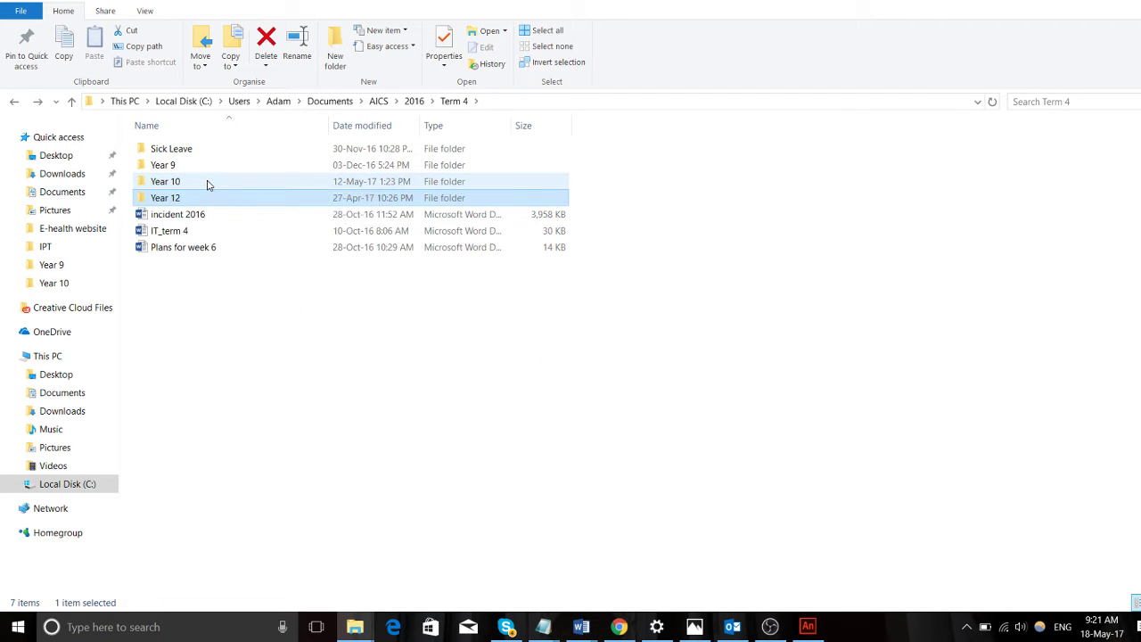
key("Return")
key("BackSpace")
key("Up")
key("Return")
key("BackSpace")
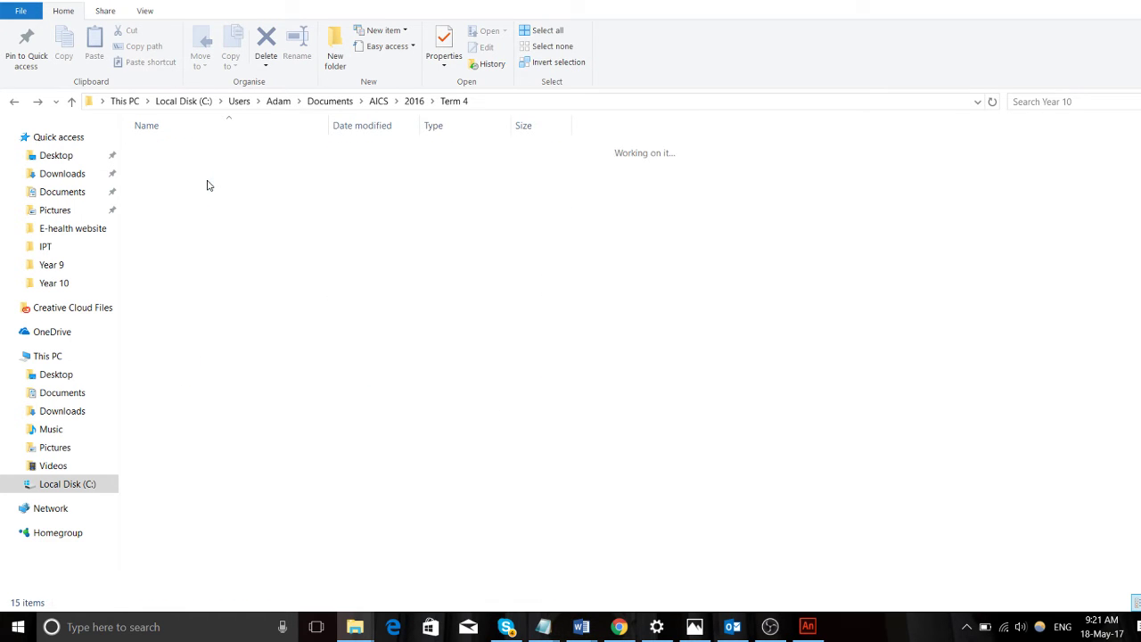
key("BackSpace")
- Look through Term 3, open Term 2's folder list, then show all open window thumbnails
key("Up")
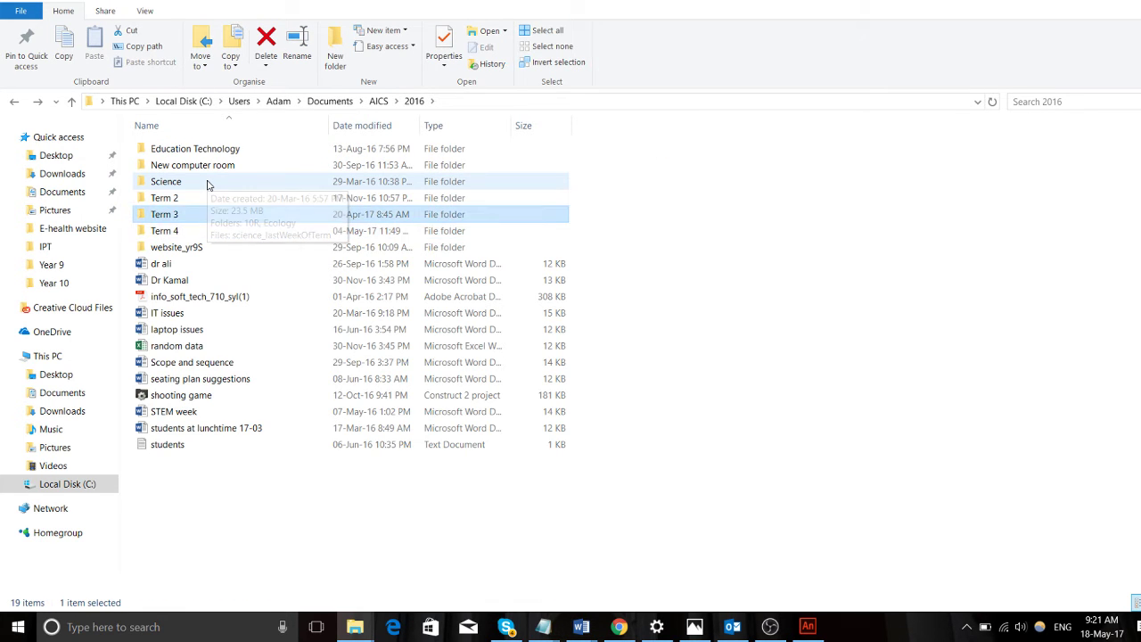
key("Return")
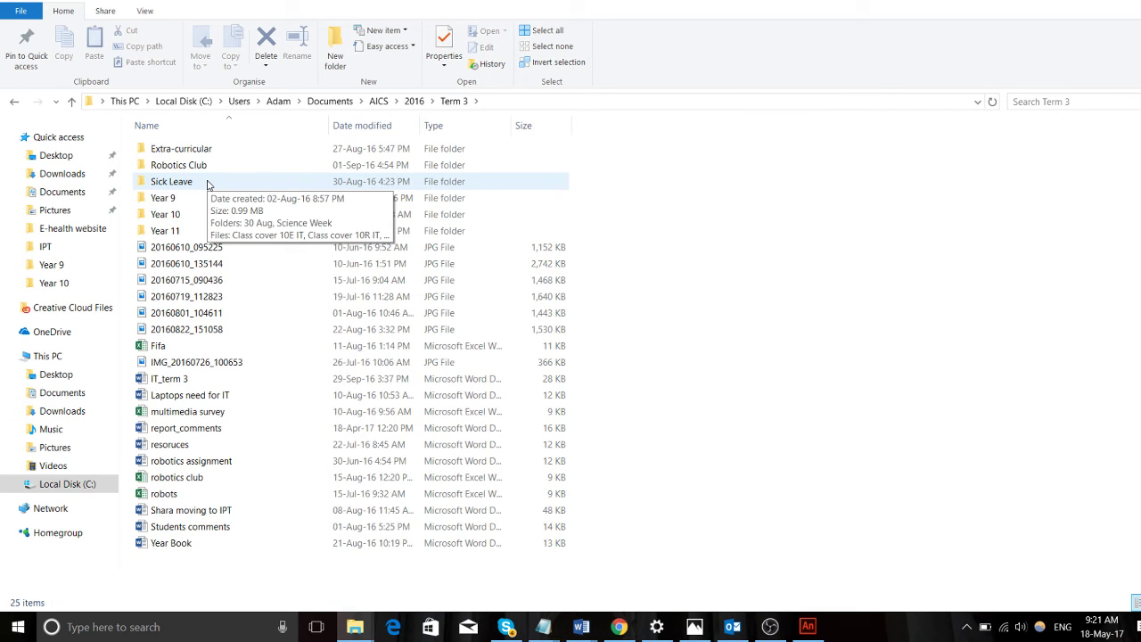
key("BackSpace")
key("Up")
key("Up")
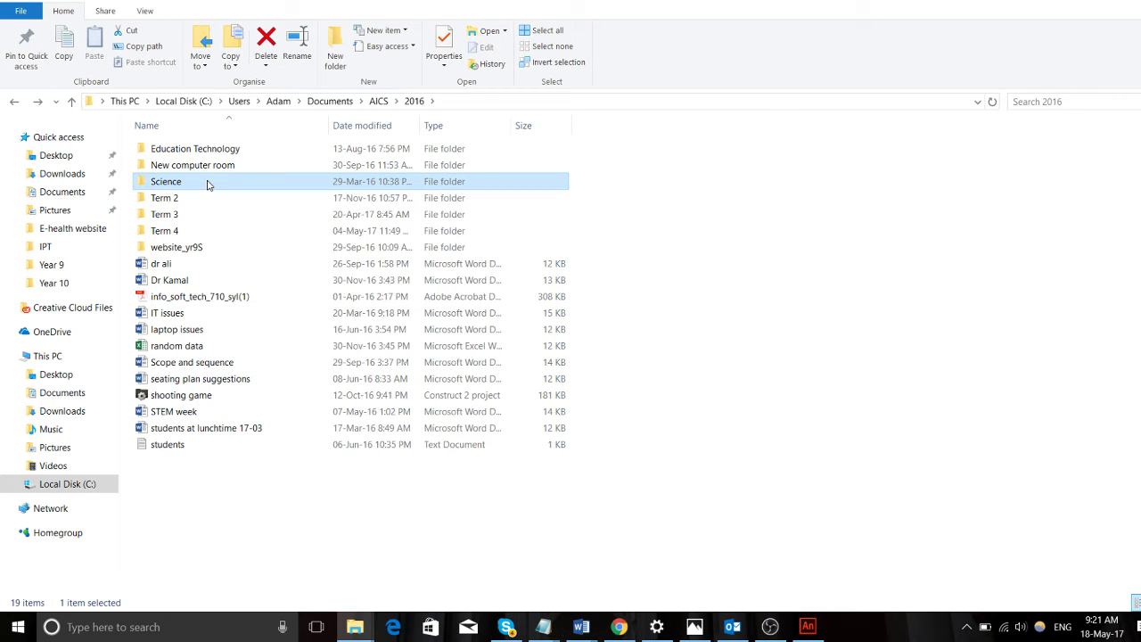
key("Down")
key("Return")
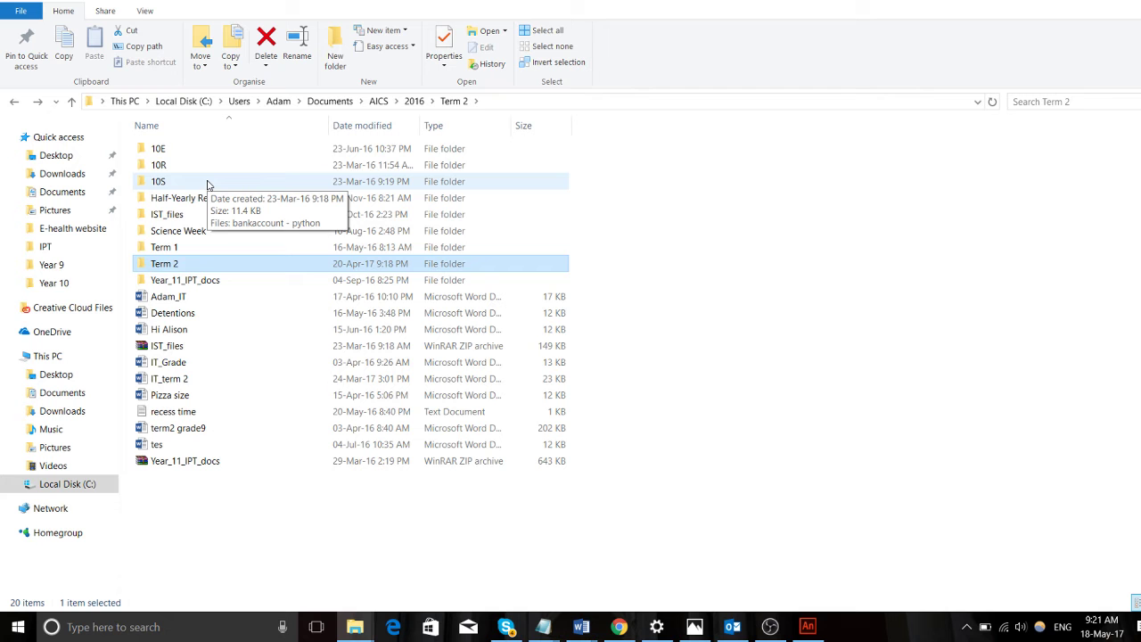
key("Up")
key("Up")
key("Up")
key("Up")
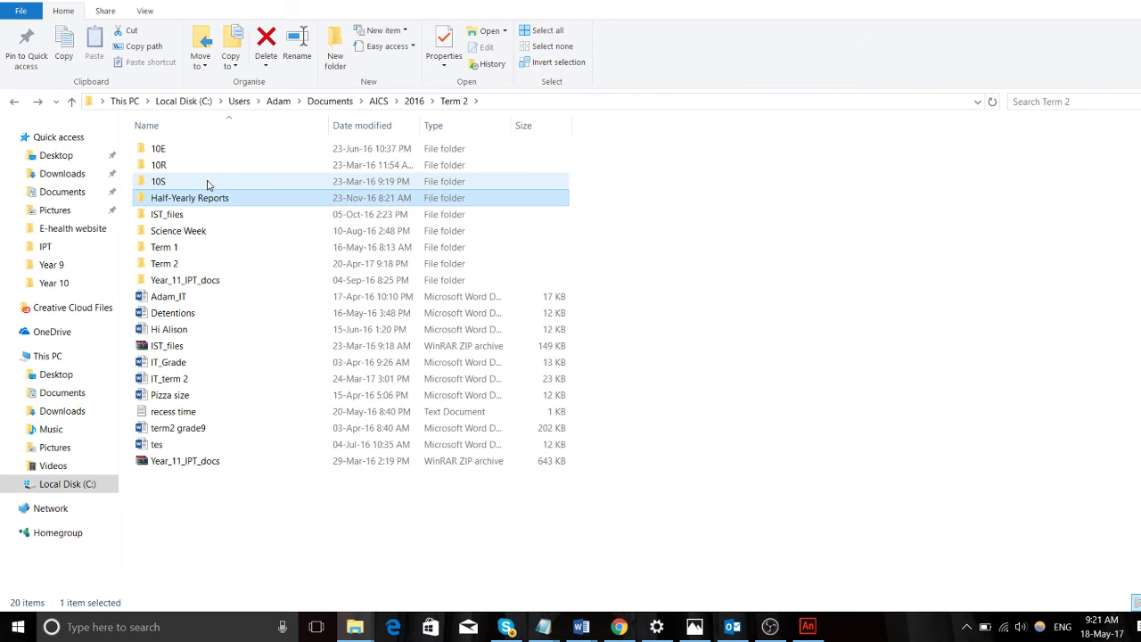
key("Down")
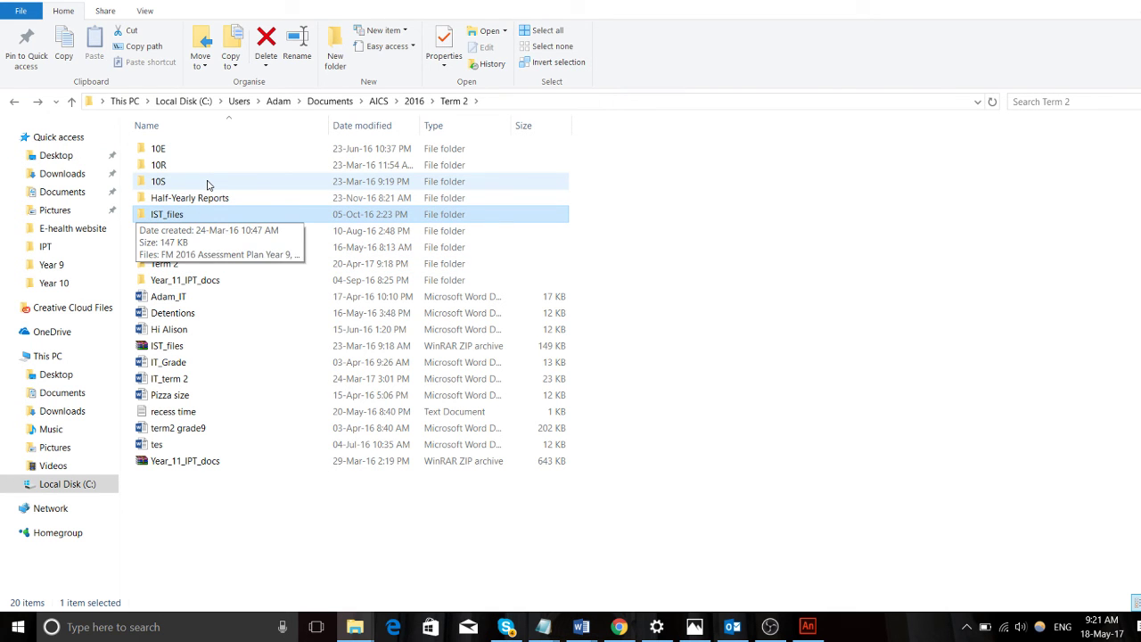
key("super+Tab")
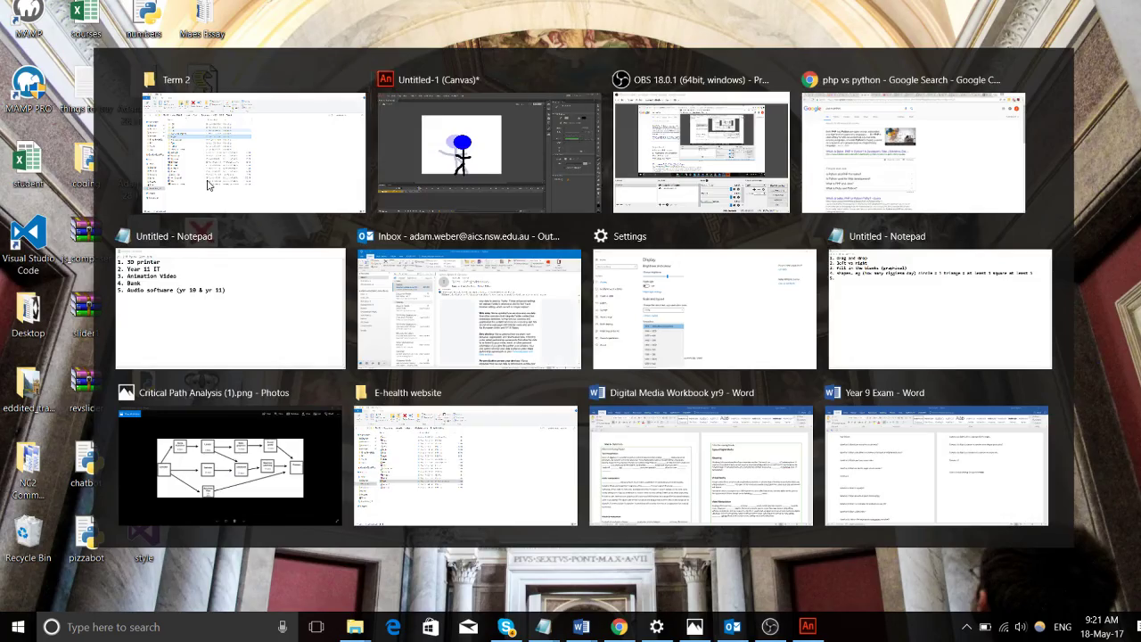